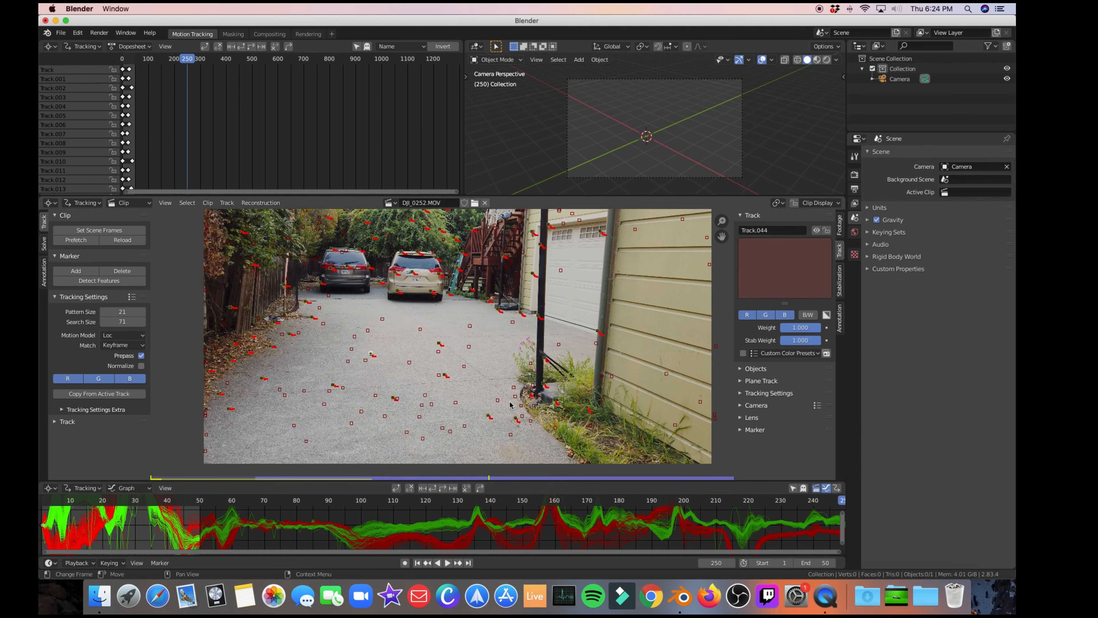
# Solve the camera motion from the tracked markers in the driveway clip.
pyautogui.click(445, 374)
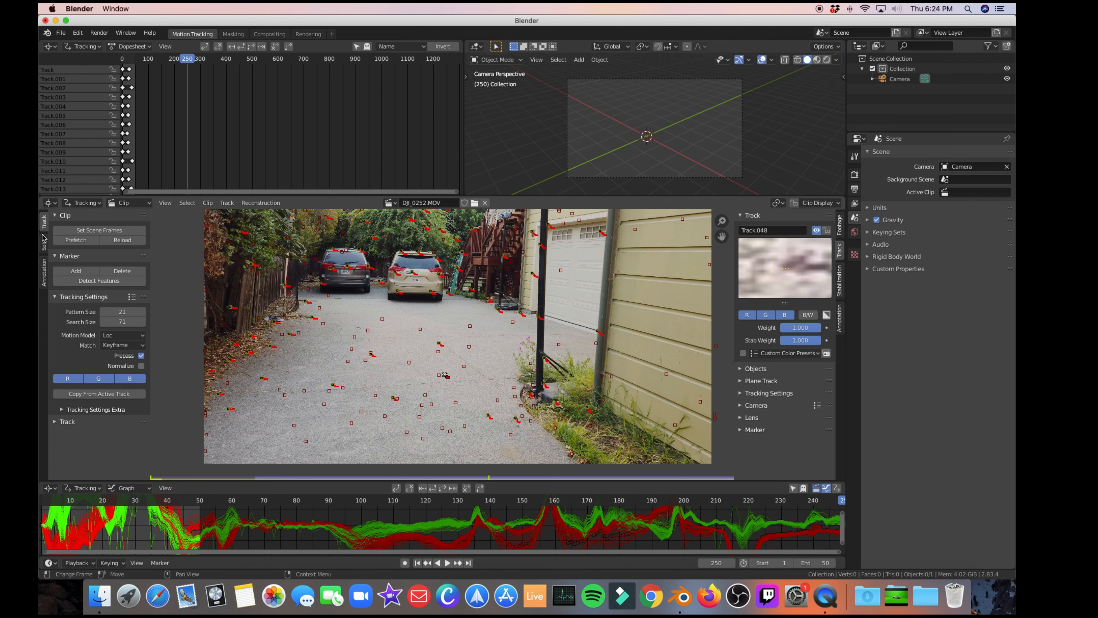
pyautogui.click(44, 246)
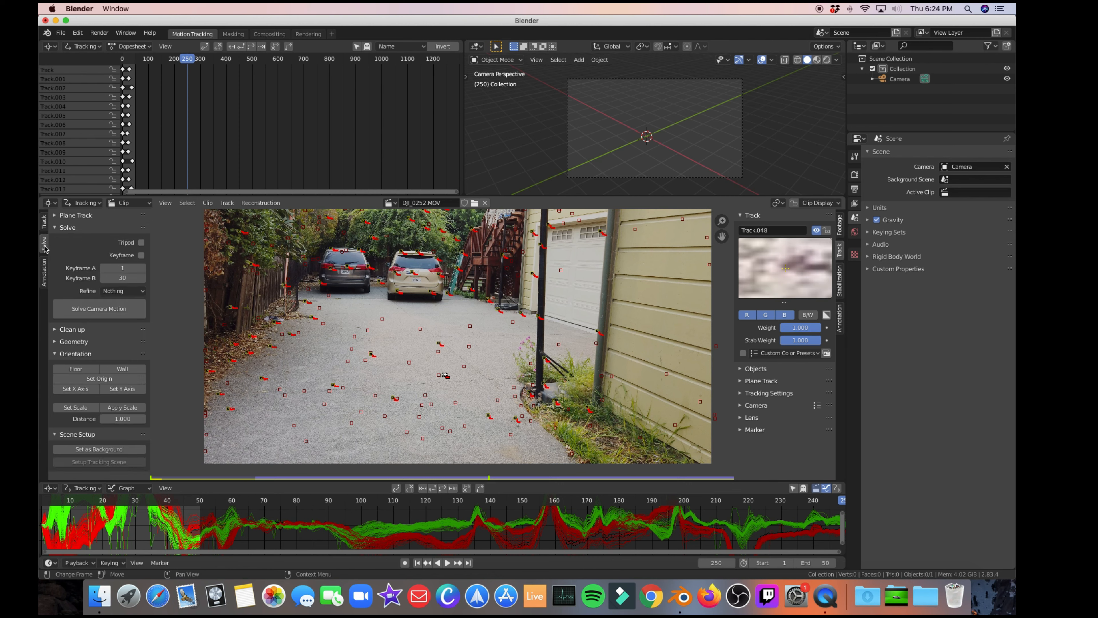
pyautogui.click(99, 308)
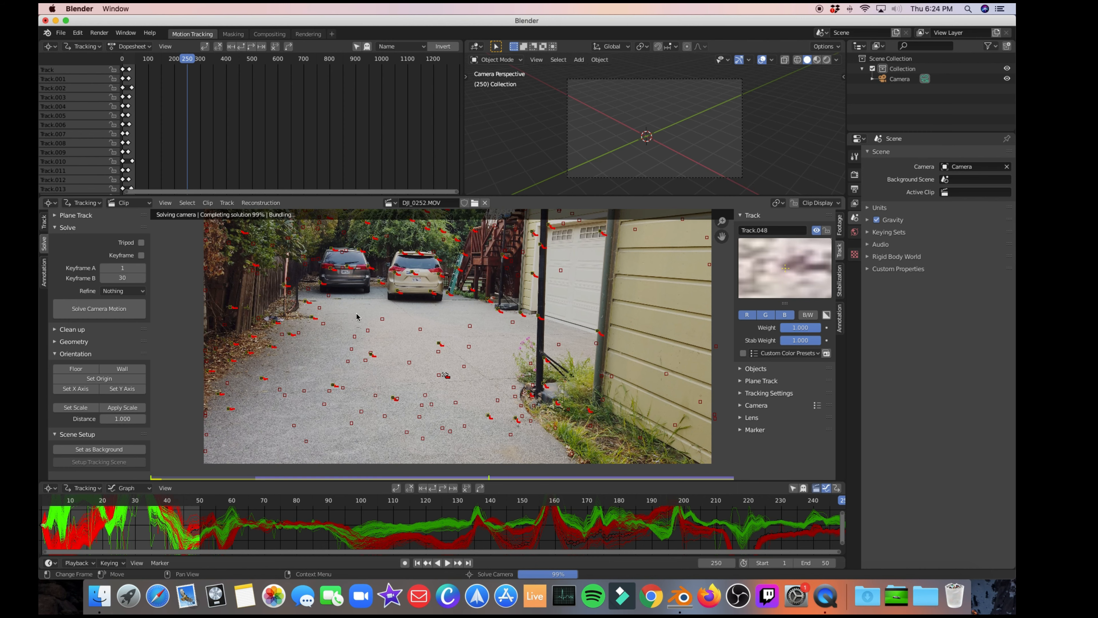
# Inspect the average error of individual markers on the pavement and review the clip's camera and lens settings.
pyautogui.click(371, 354)
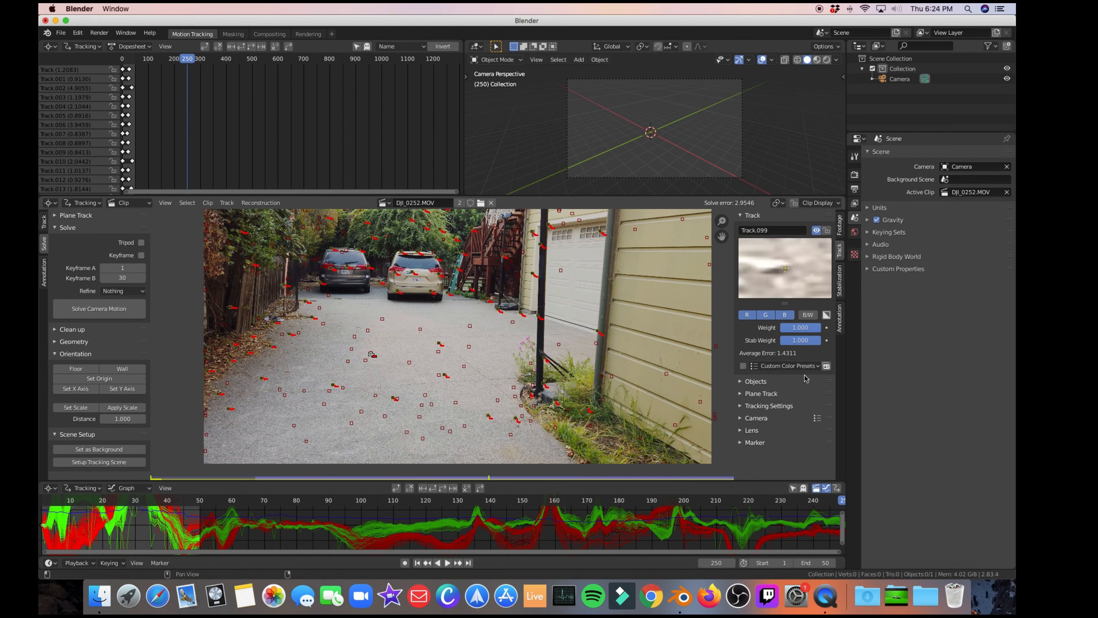
pyautogui.click(397, 362)
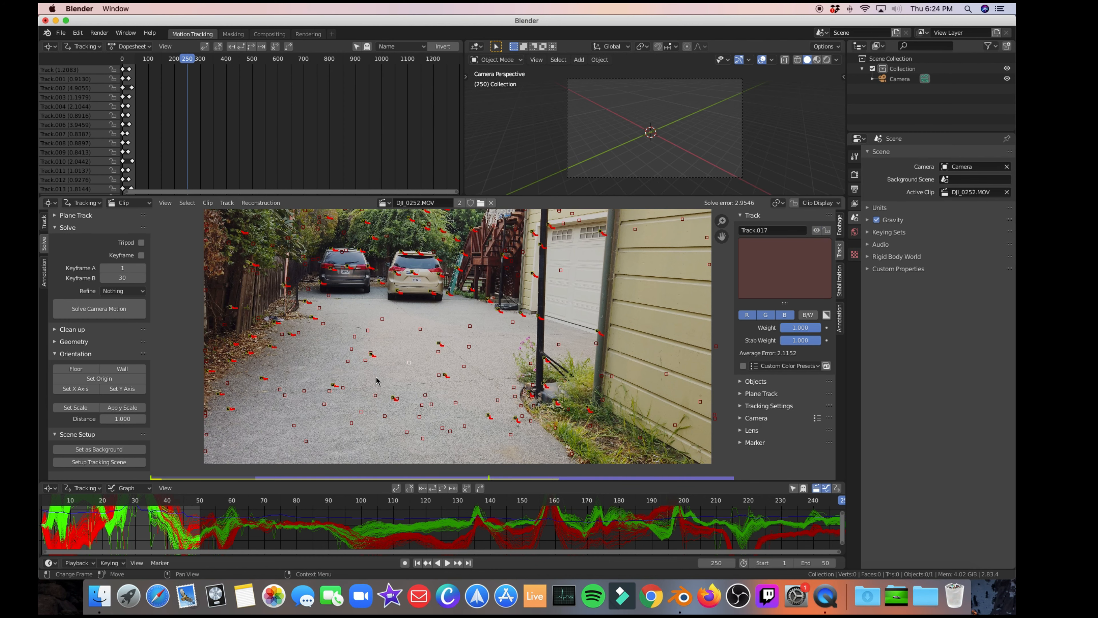
pyautogui.click(741, 418)
pyautogui.scroll(-2, 741, 420)
pyautogui.click(740, 462)
pyautogui.scroll(-5, 740, 463)
pyautogui.scroll(6, 772, 445)
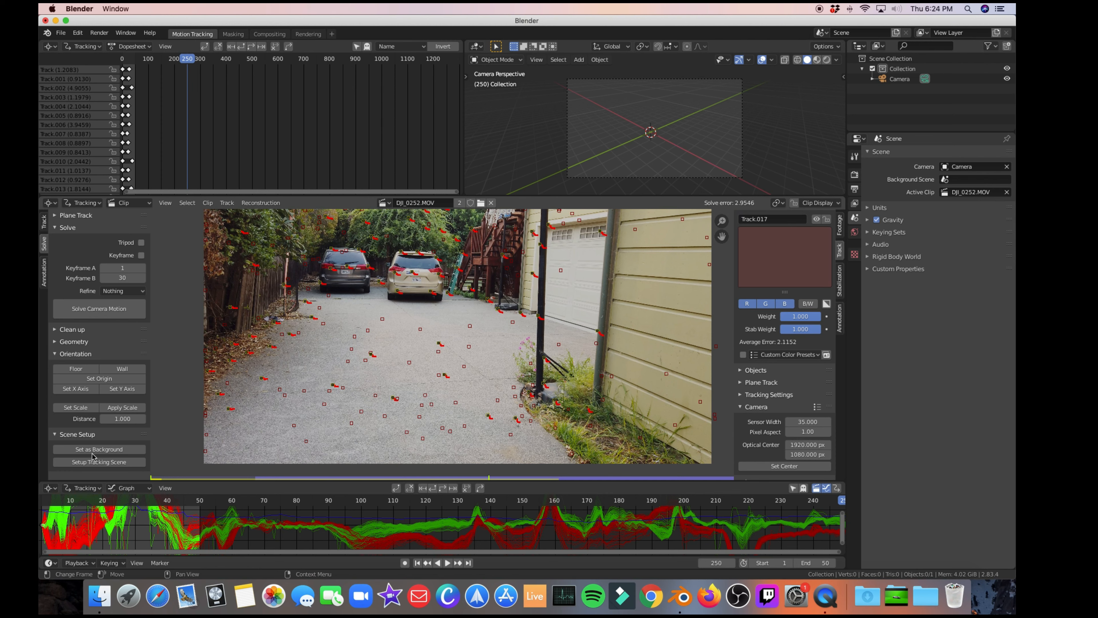
# Set the clip as the viewport background and set up the tracking scene.
pyautogui.click(105, 450)
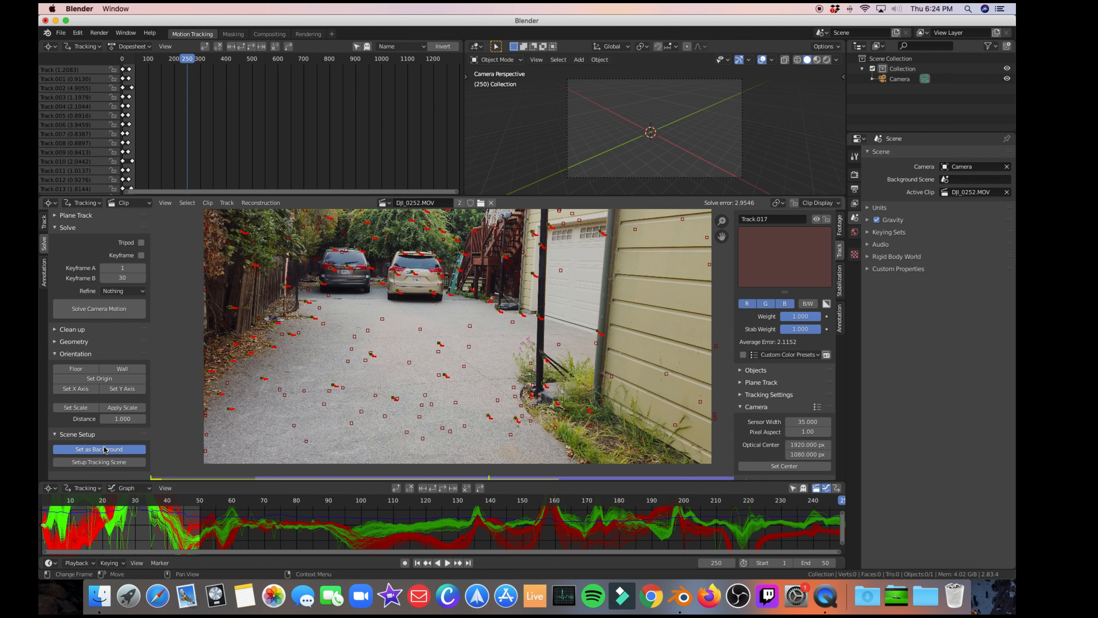
pyautogui.click(116, 462)
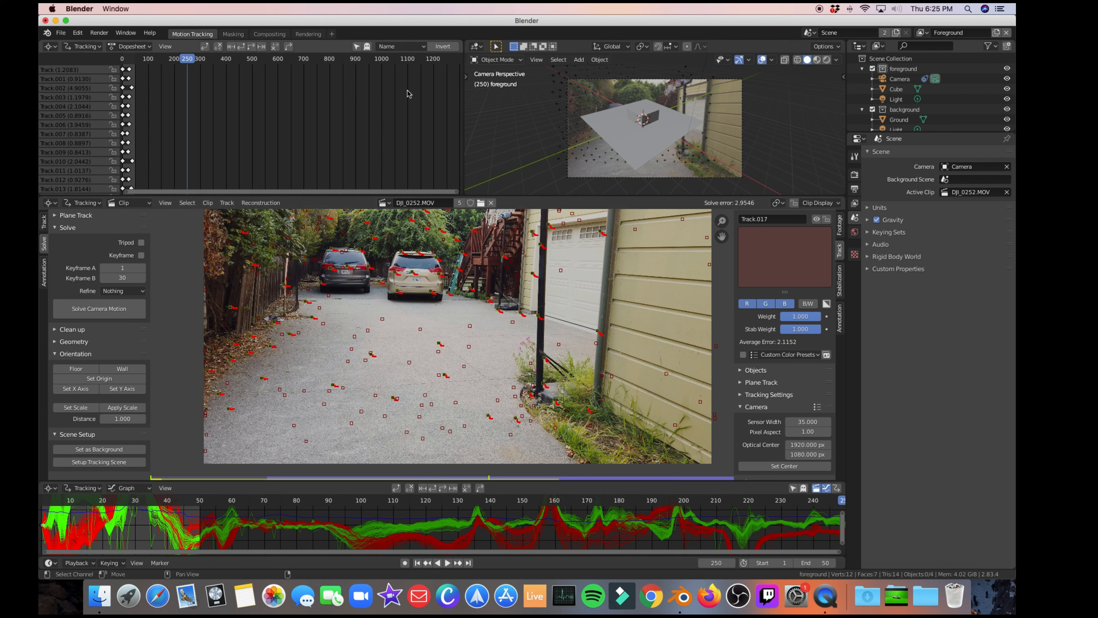
# Define the scene's floor from three driveway markers, Track.085, Track.181 and Track.207.
pyautogui.click(417, 419)
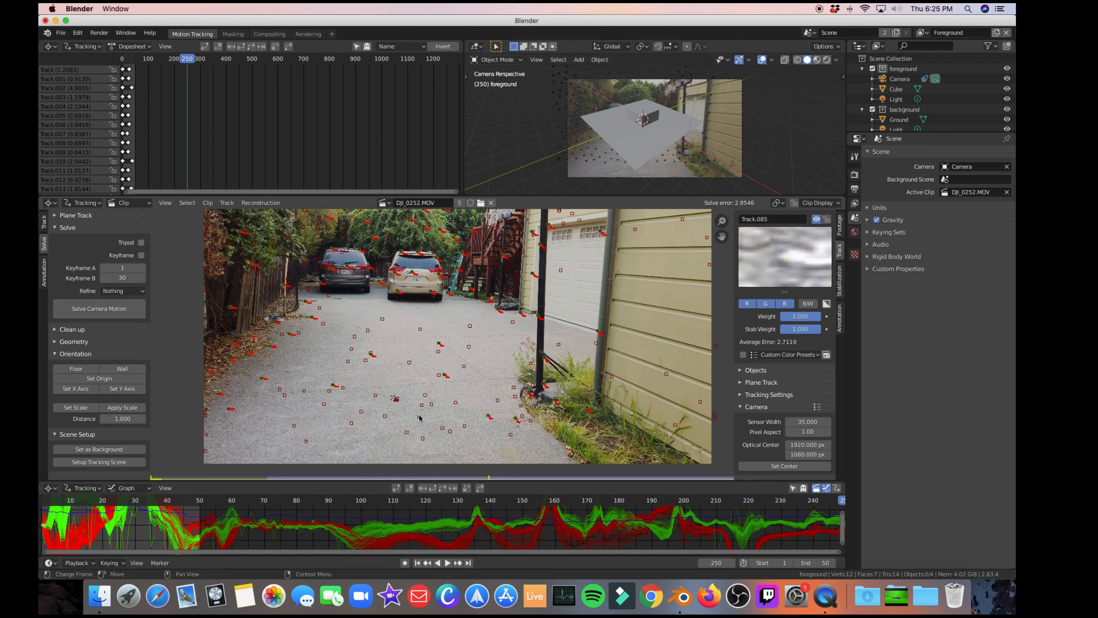
pyautogui.click(438, 344)
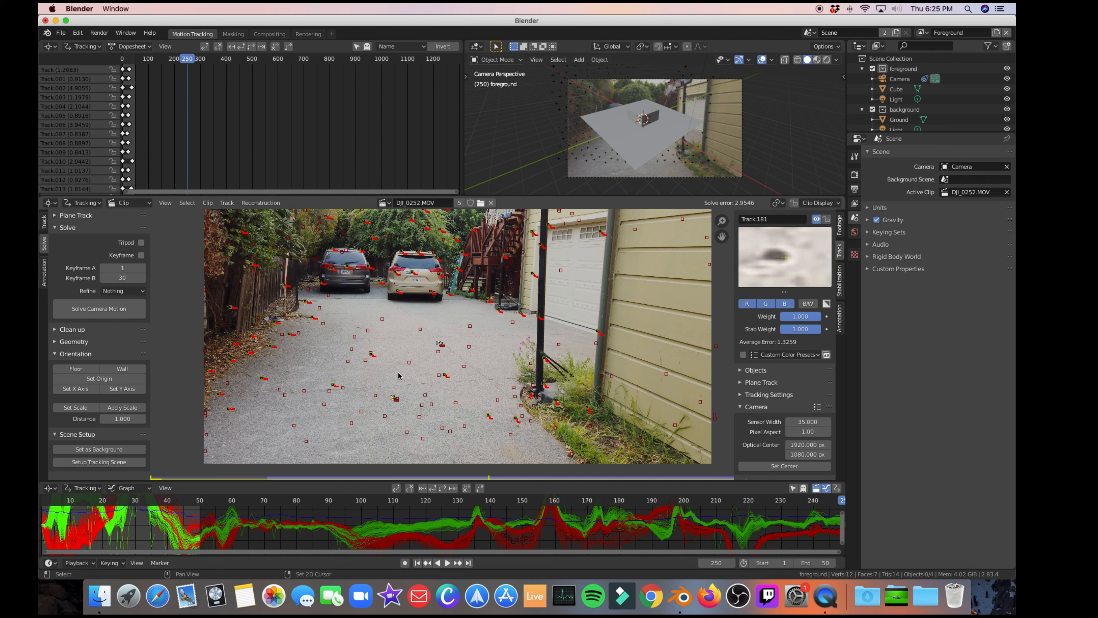
pyautogui.keyDown('shift'); pyautogui.click(306, 302); pyautogui.keyUp('shift')
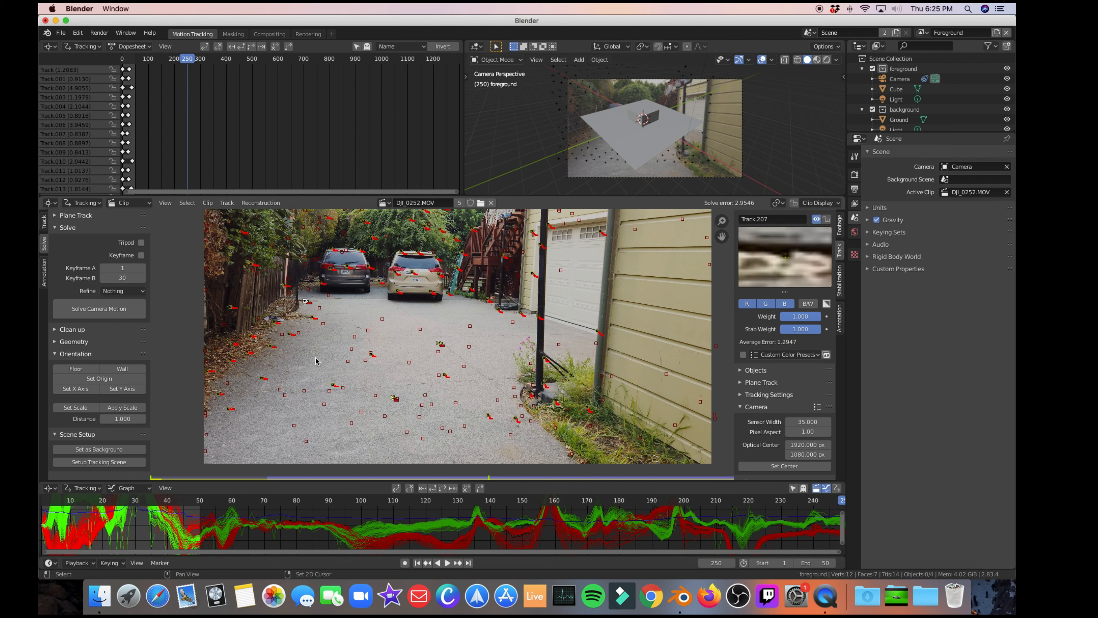
pyautogui.click(76, 369)
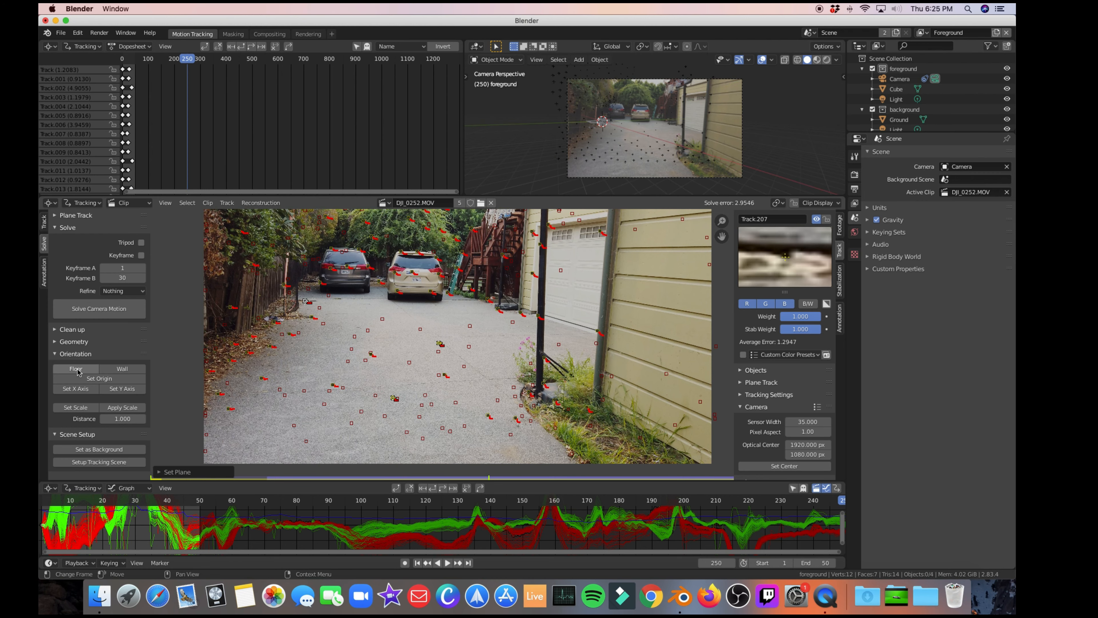
# Add a Layout workspace from the General set and view the scene through the camera.
pyautogui.click(332, 34)
pyautogui.moveTo(325, 53)
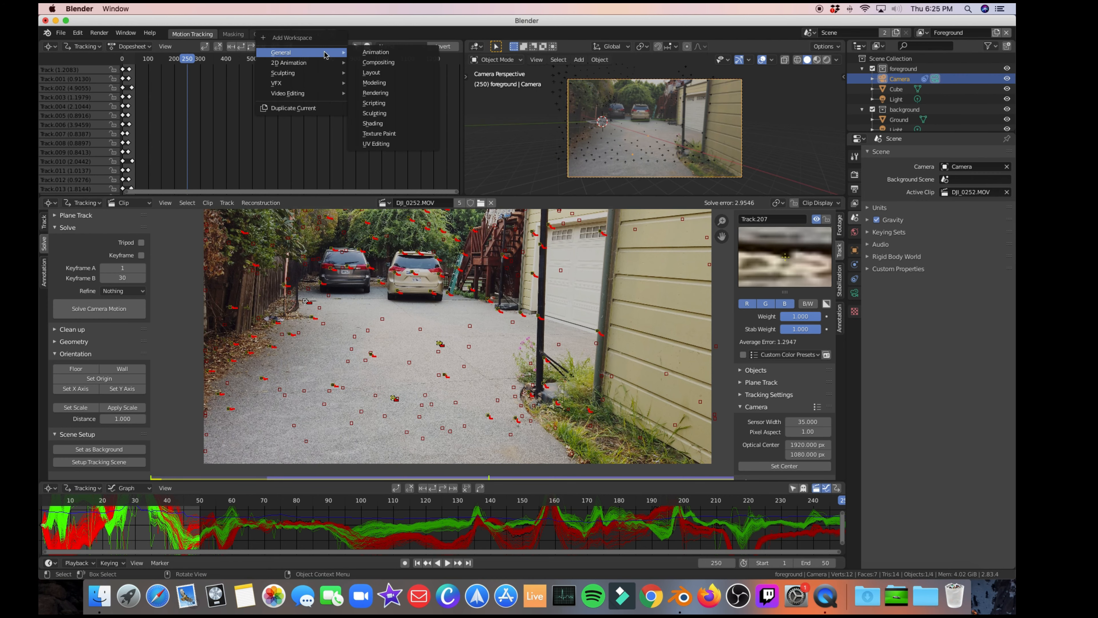
pyautogui.click(391, 73)
pyautogui.hscroll(5, 475, 283)
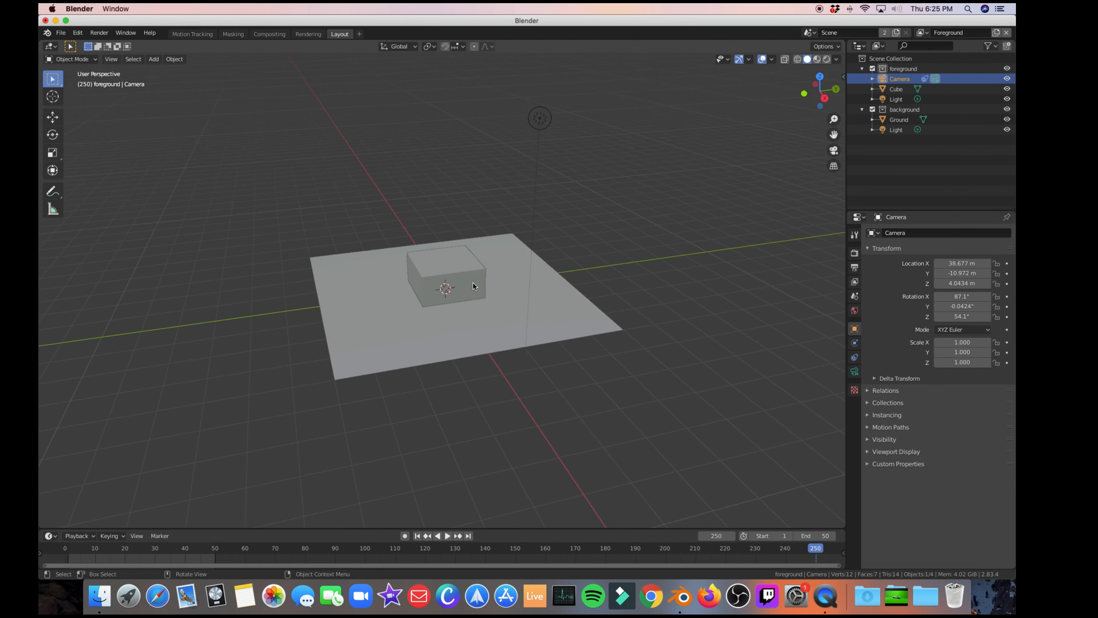
pyautogui.scroll(2, 475, 284)
pyautogui.press('KP_0')
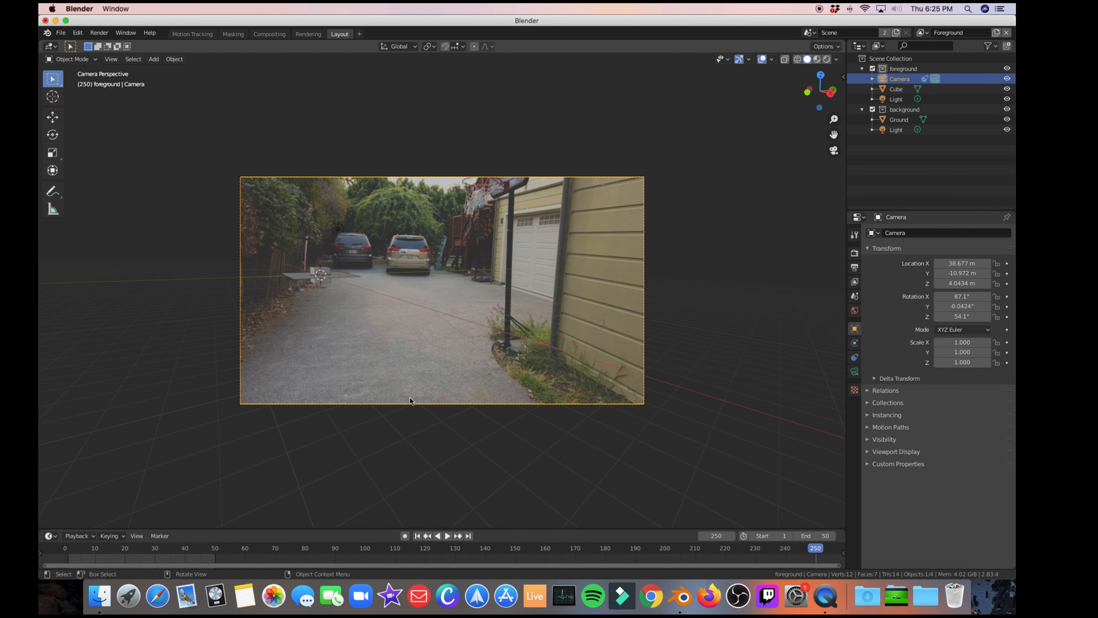
# Delete the cube and the ground plane from the tracking scene.
pyautogui.click(321, 277)
pyautogui.press('x')
pyautogui.click(322, 282)
pyautogui.click(306, 279)
pyautogui.press('x')
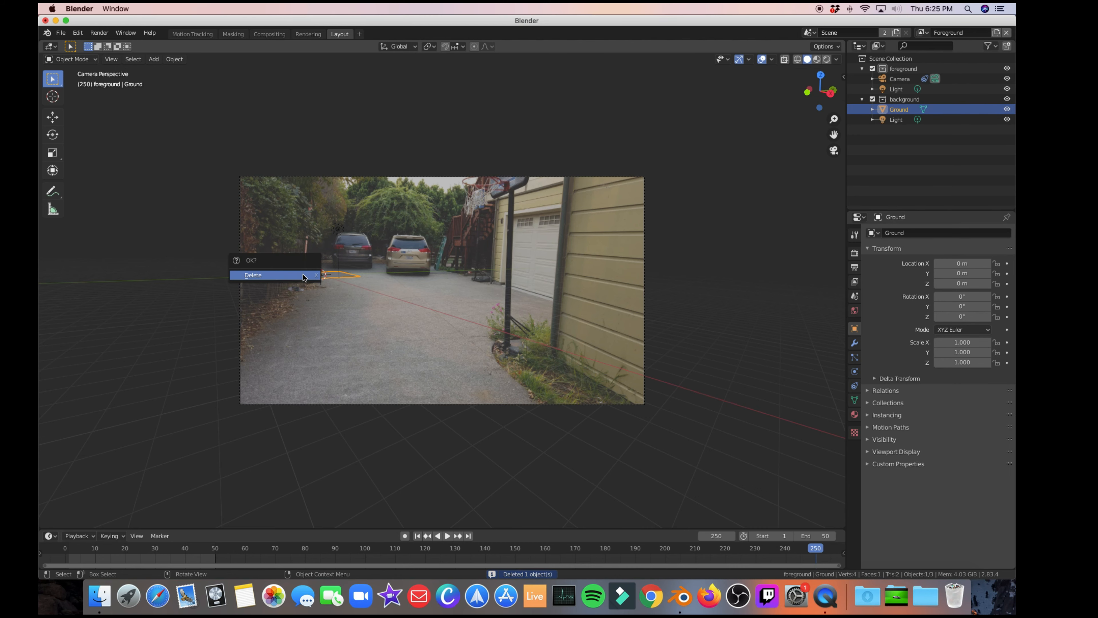
pyautogui.click(304, 276)
# Add a plane and position it on the driveway at X 22.06 m and Y -2.22 m.
pyautogui.hotkey('shift', 'a')
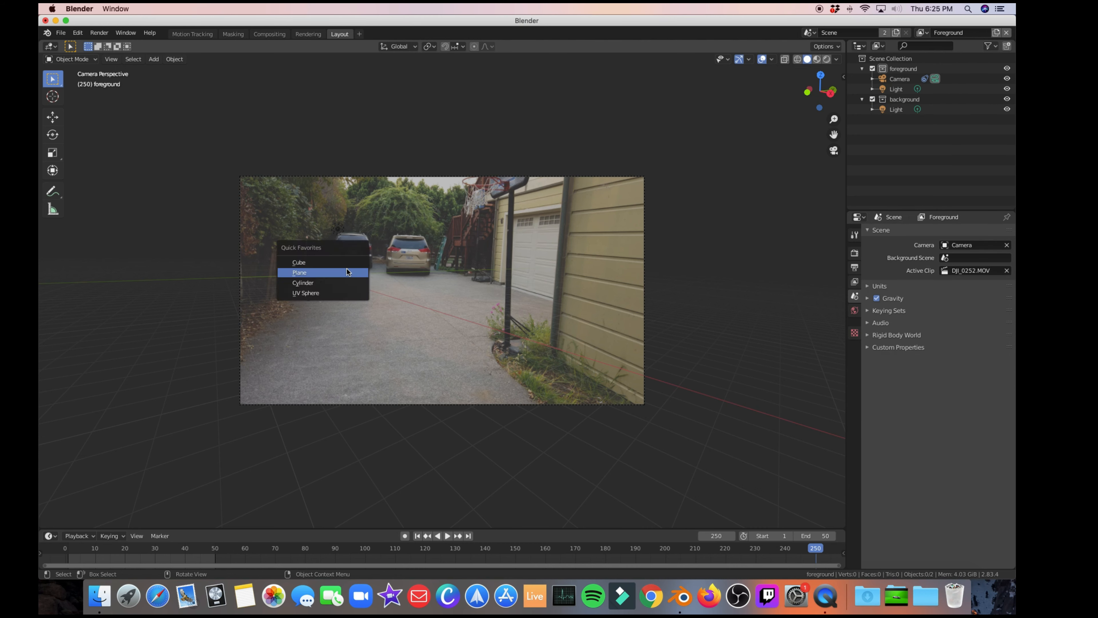
pyautogui.click(361, 275)
pyautogui.moveTo(962, 263); pyautogui.dragTo(940, 263)
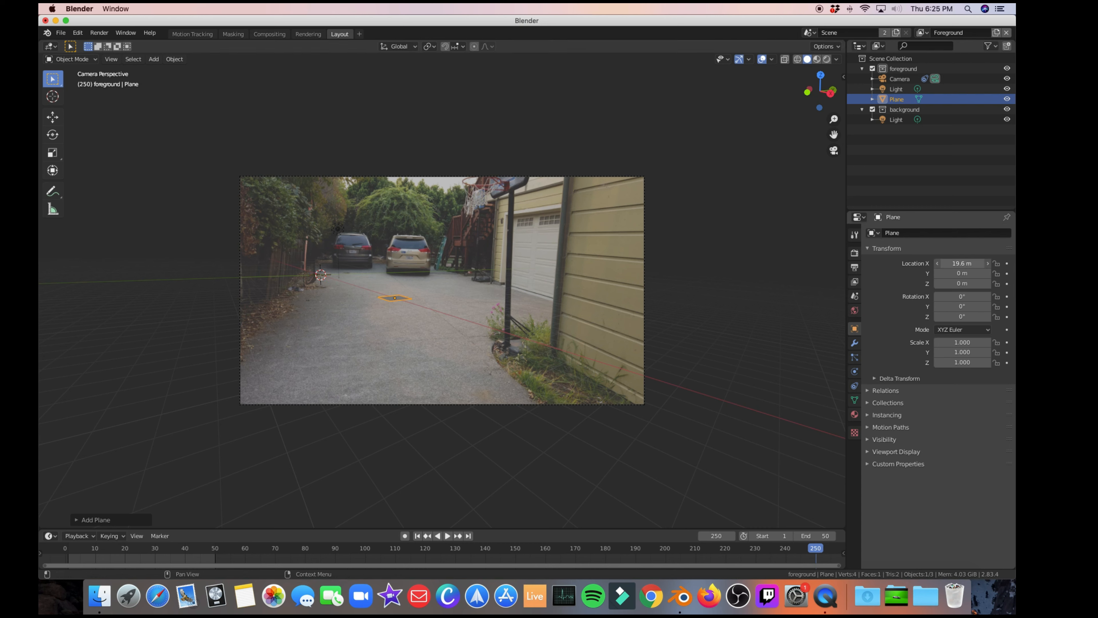
pyautogui.moveTo(949, 273); pyautogui.dragTo(945, 273)
# Scale the plane to 5.320 in X and 3.910 in Y and rotate it -26.8° about Z to align with the driveway.
pyautogui.moveTo(940, 297); pyautogui.dragTo(956, 297)
pyautogui.press('super+z')
pyautogui.moveTo(939, 342)
pyautogui.mouseDown()
pyautogui.moveTo(960, 341)
pyautogui.moveTo(936, 353)
pyautogui.moveTo(953, 353)
pyautogui.mouseUp()
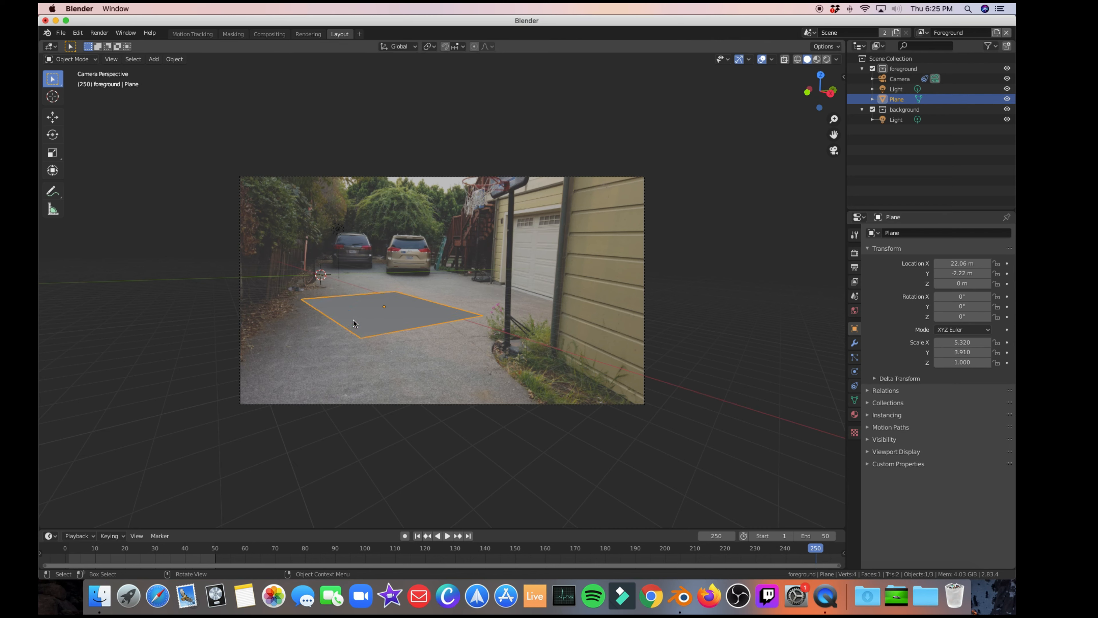
pyautogui.moveTo(944, 317); pyautogui.dragTo(925, 317)
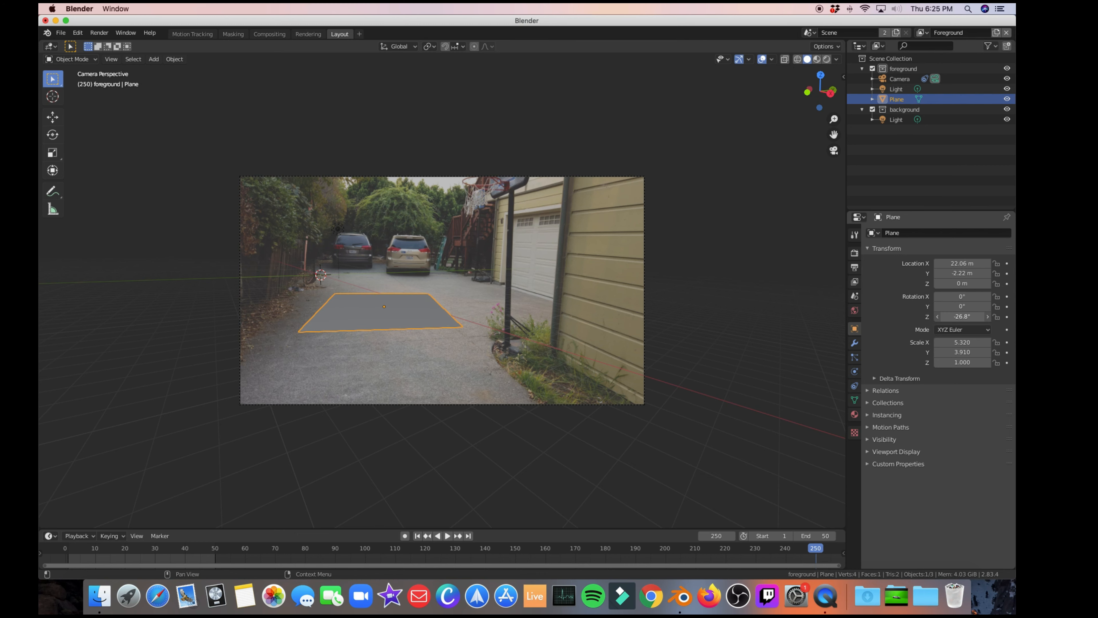
# Play the shot from frame 1 to examine how the plane follows the driveway footage.
pyautogui.click(69, 549)
pyautogui.click(117, 490)
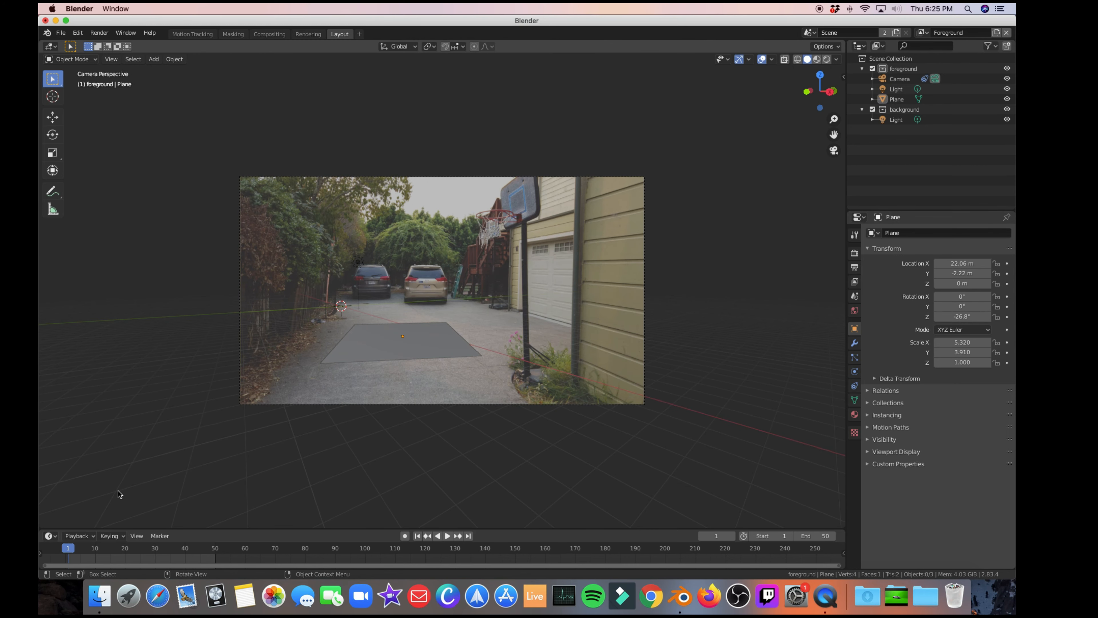
pyautogui.scroll(-1, 285, 410)
pyautogui.scroll(4, 285, 410)
pyautogui.scroll(1, 285, 410)
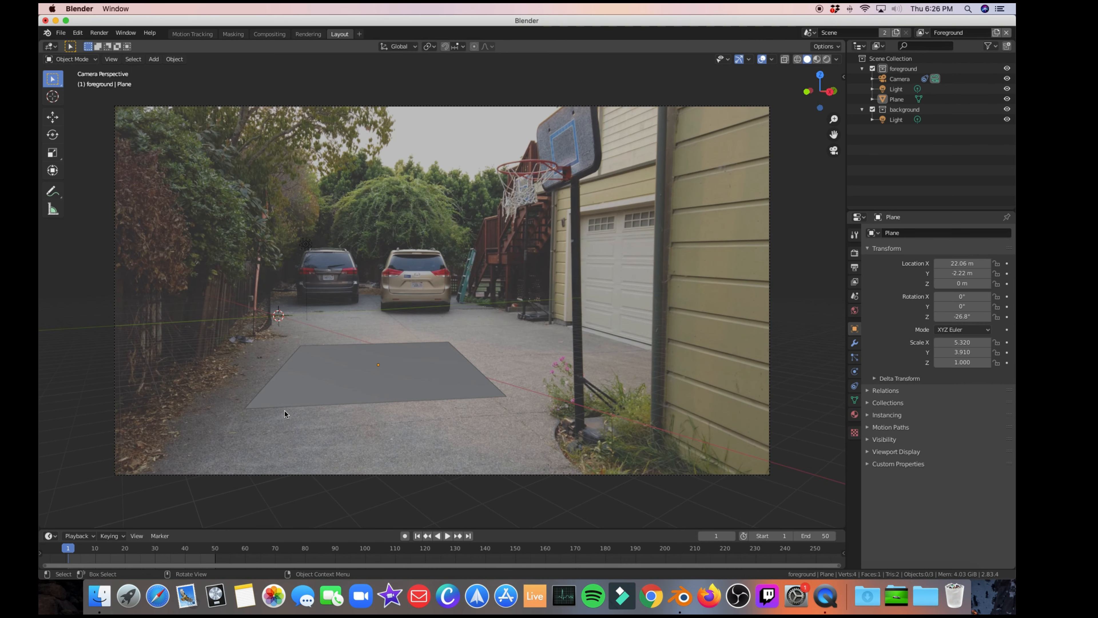
pyautogui.press('space')
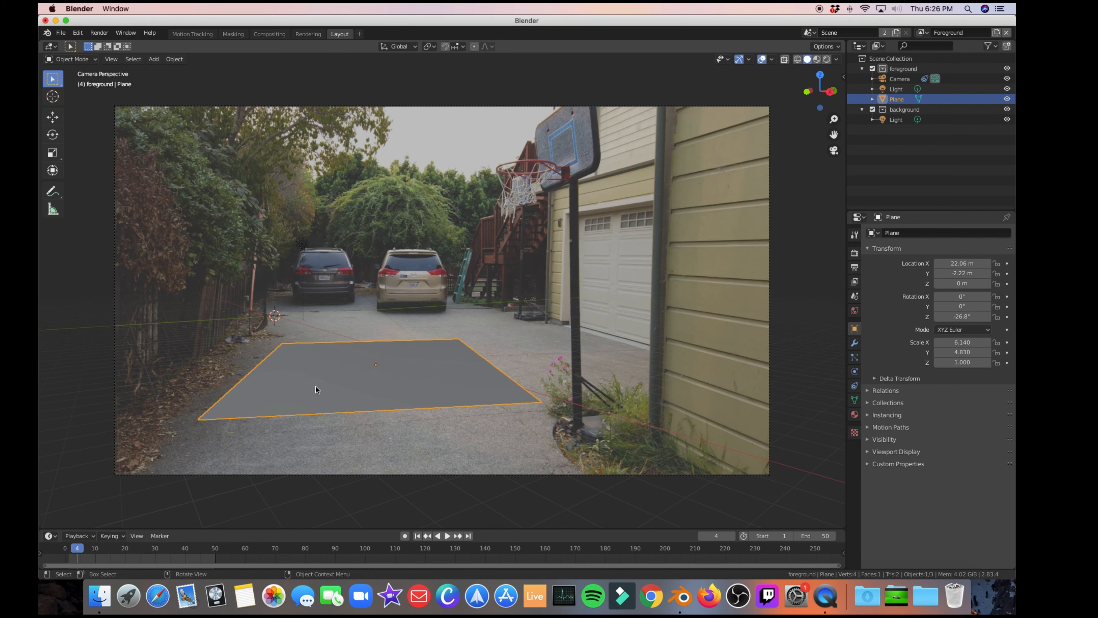
# Duplicate the plane and stand the copy upright at the far edge with Y rotation 90°, at X 16.11 m and Y 0.84 m.
pyautogui.hotkey('shift', 'd')
pyautogui.press('Escape')
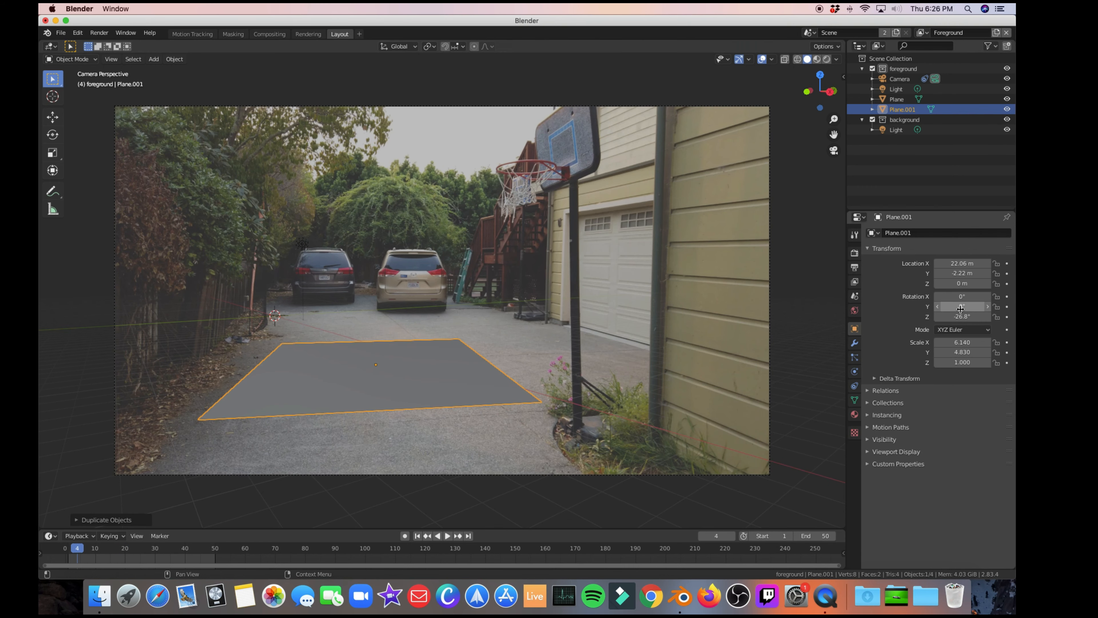
pyautogui.moveTo(935, 308); pyautogui.dragTo(858, 299)
pyautogui.click(973, 306)
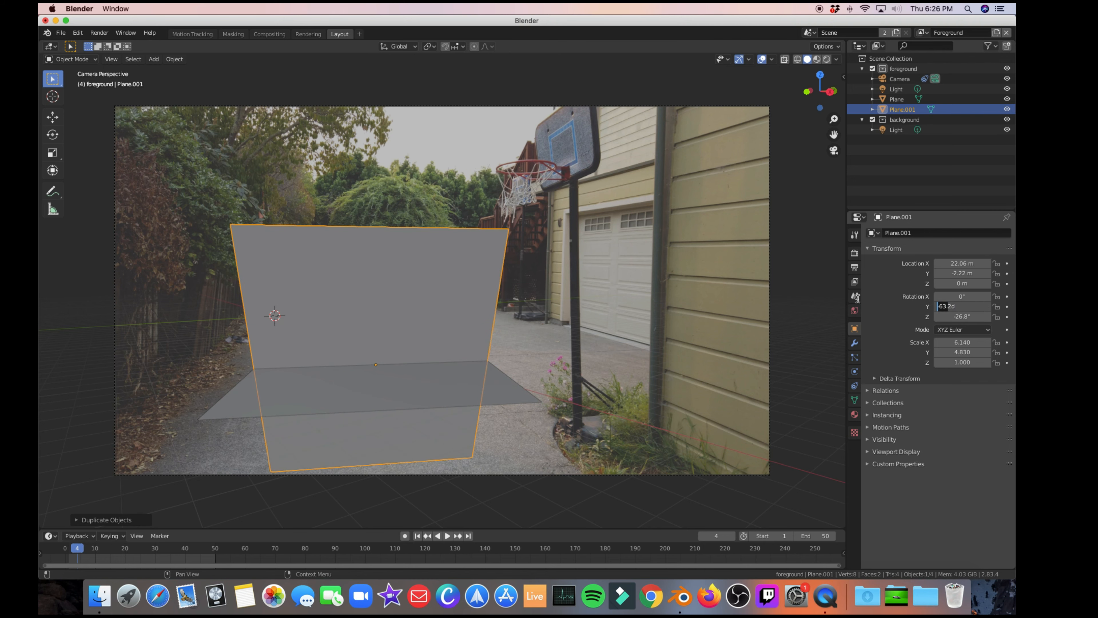
pyautogui.press('Return')
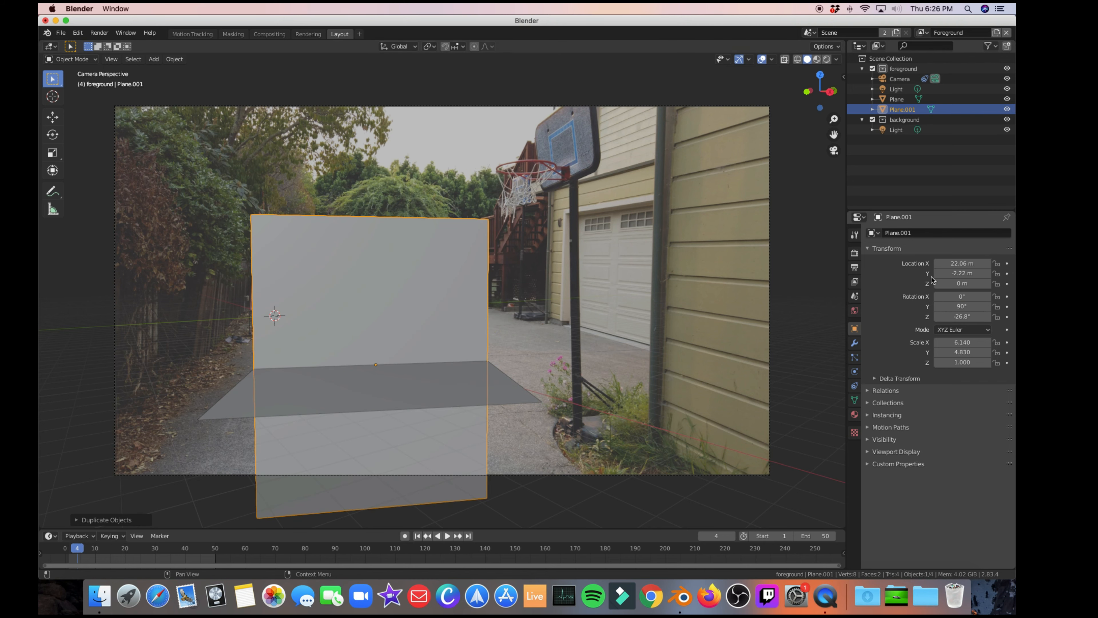
pyautogui.moveTo(936, 264); pyautogui.dragTo(885, 263)
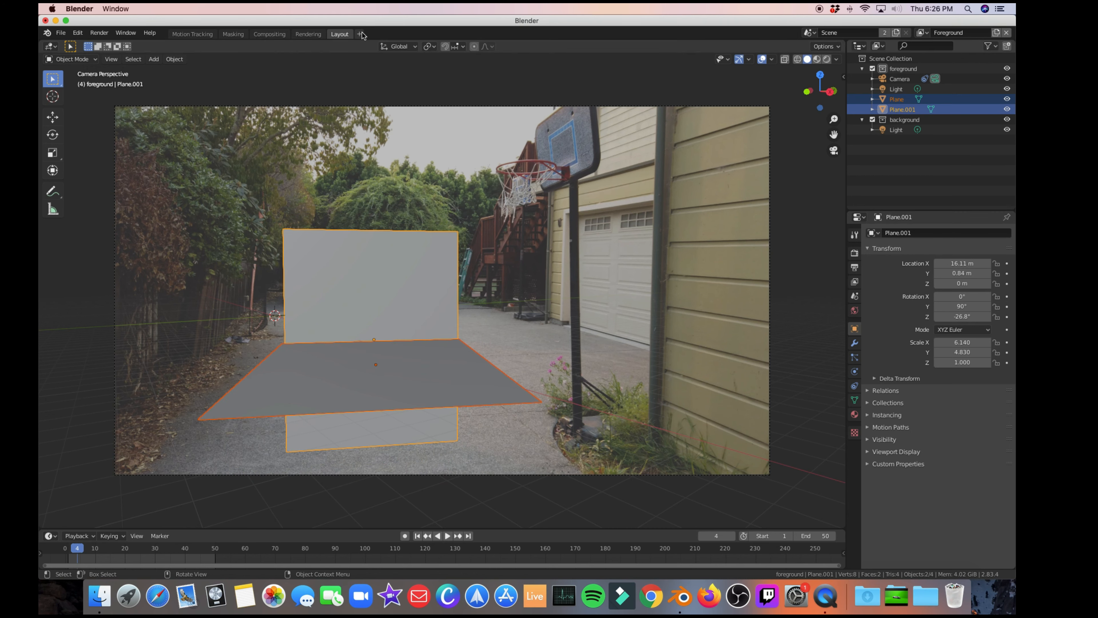
# Add a Shading workspace from the General set with both planes selected.
pyautogui.click(361, 34)
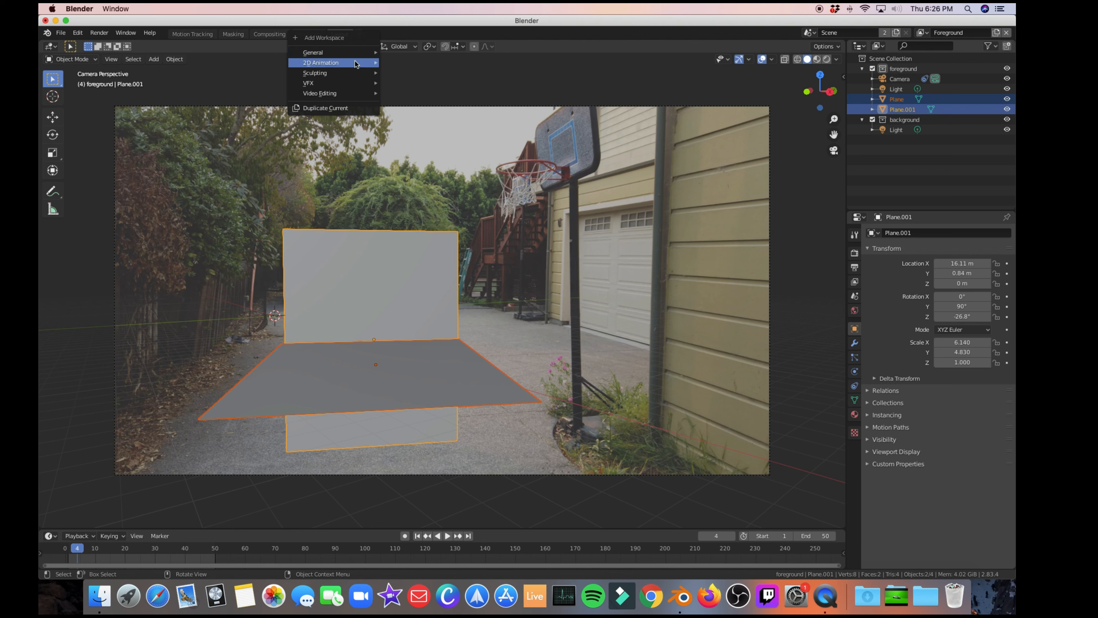
pyautogui.moveTo(359, 52)
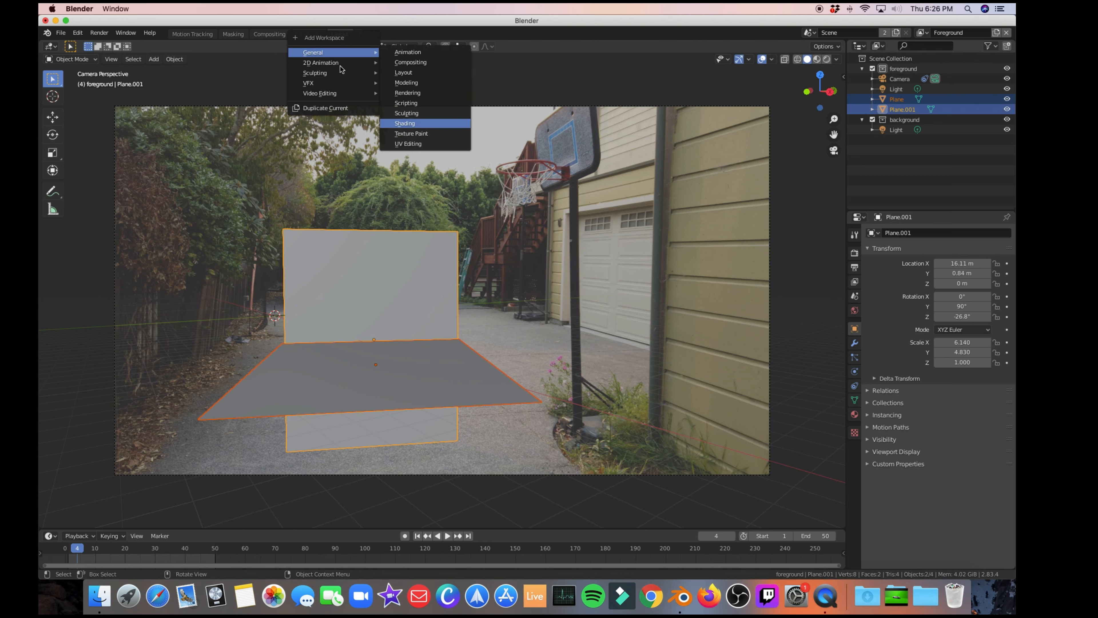
pyautogui.press('Return')
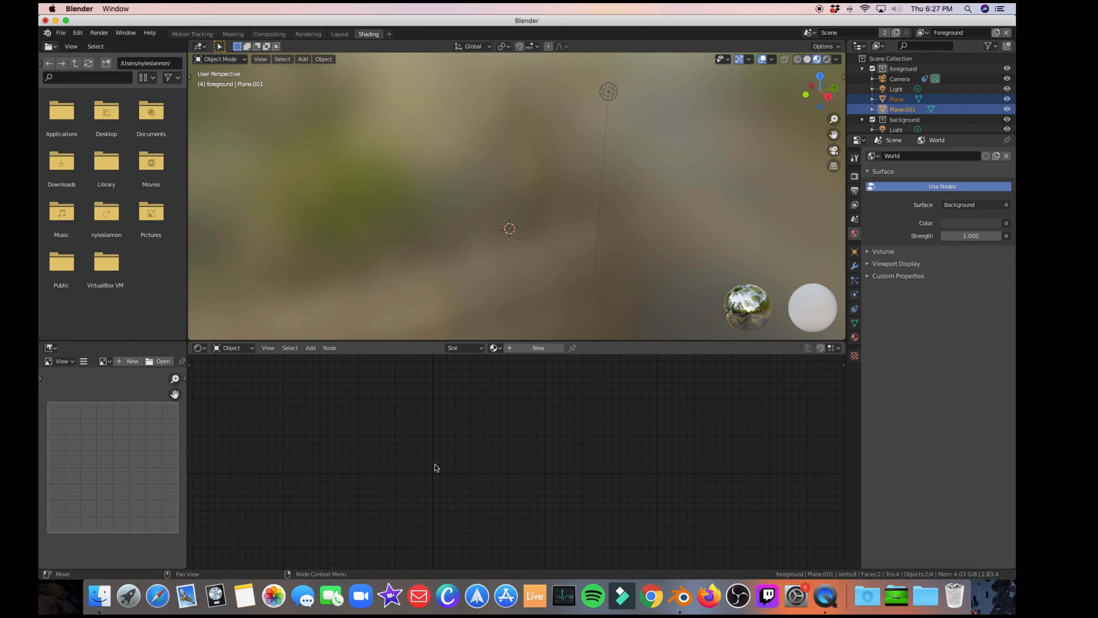
# Give the upright plane a new material with a bright green base color and specular, roughness and sheen tint at 0.
pyautogui.click(541, 348)
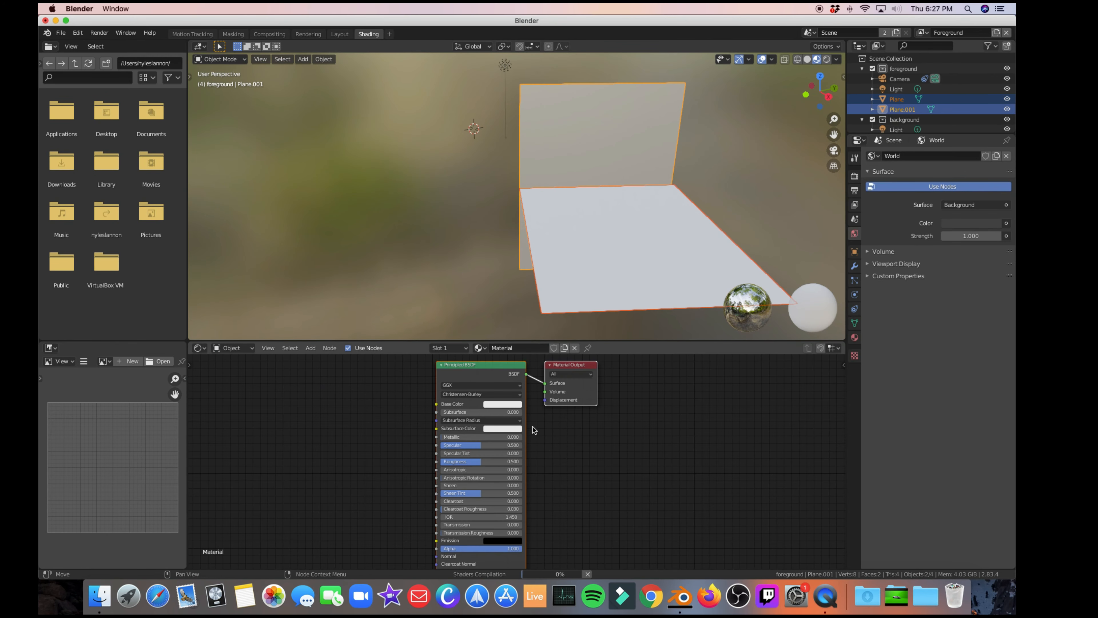
pyautogui.click(502, 403)
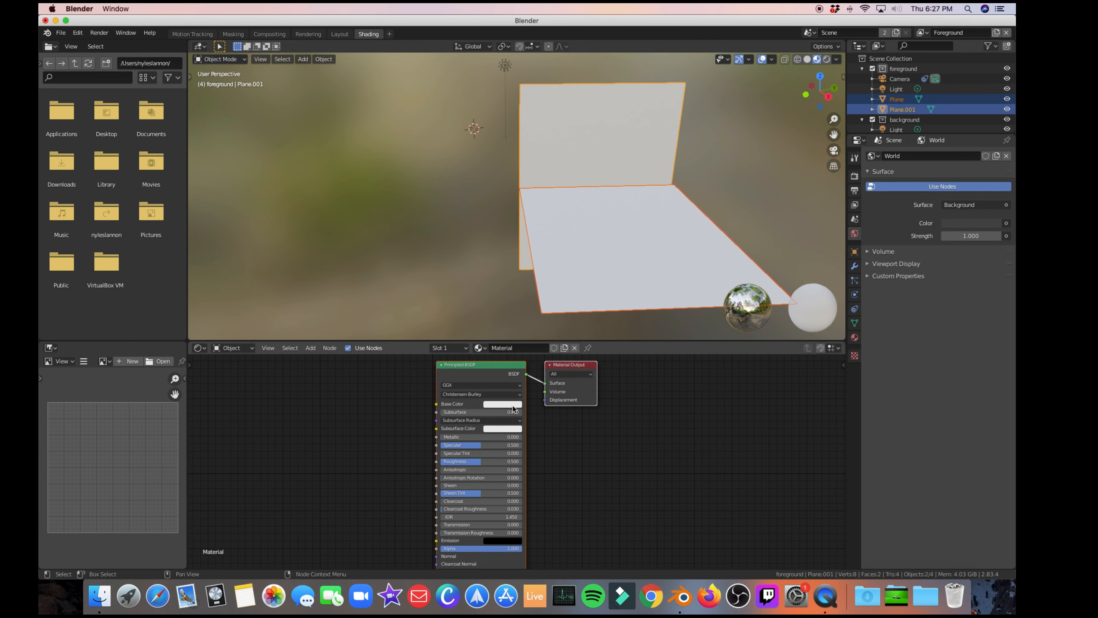
pyautogui.click(513, 404)
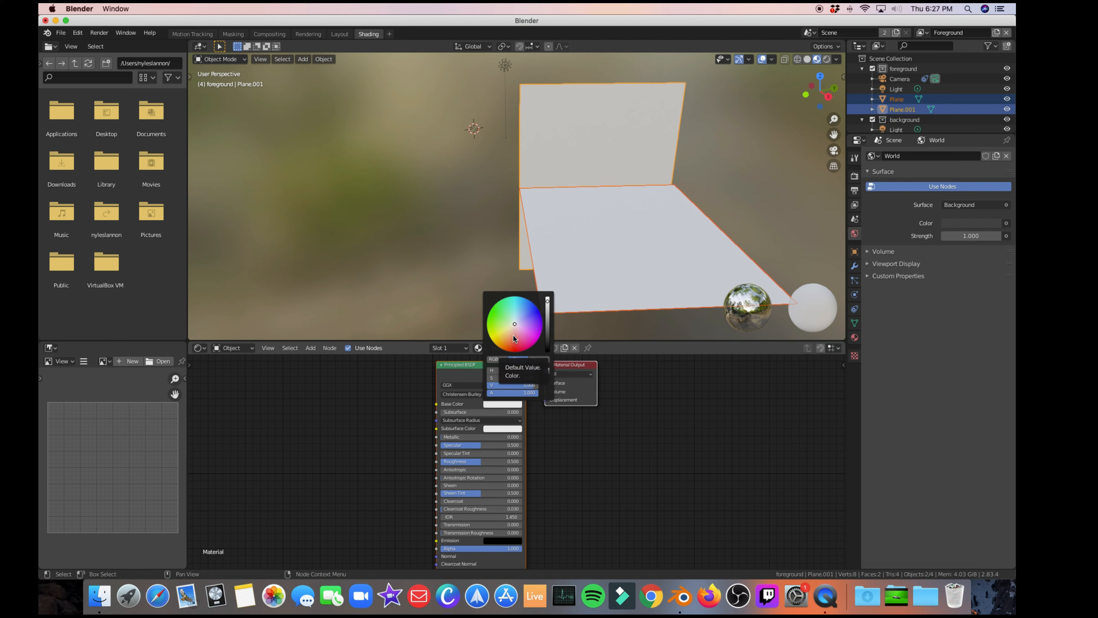
pyautogui.moveTo(518, 326); pyautogui.dragTo(492, 305)
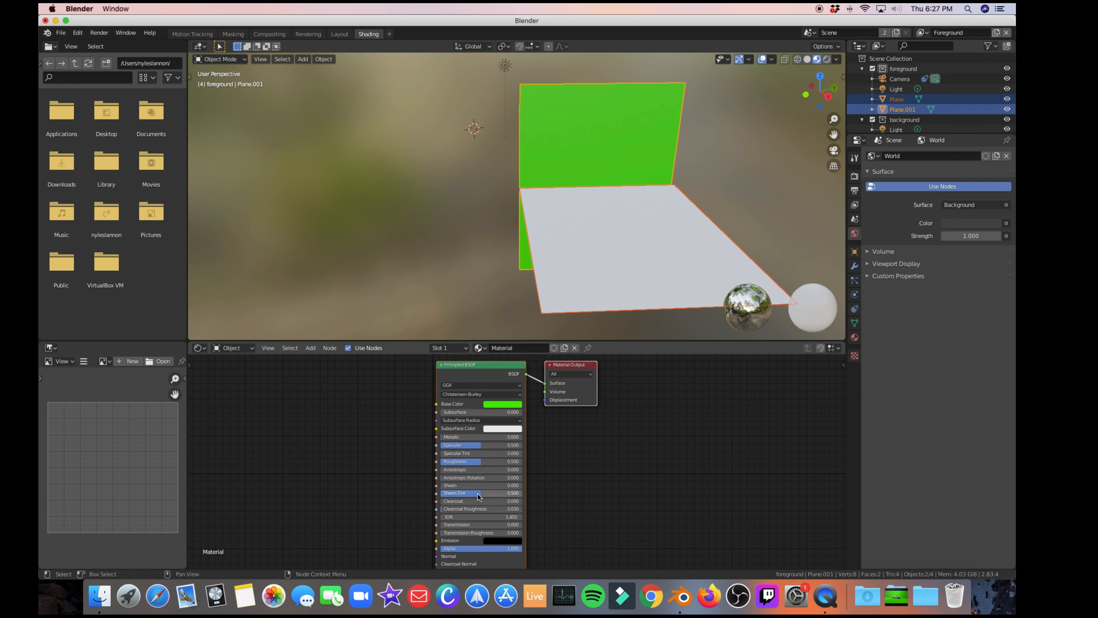
pyautogui.moveTo(478, 494); pyautogui.dragTo(437, 494)
pyautogui.moveTo(487, 460); pyautogui.dragTo(441, 445)
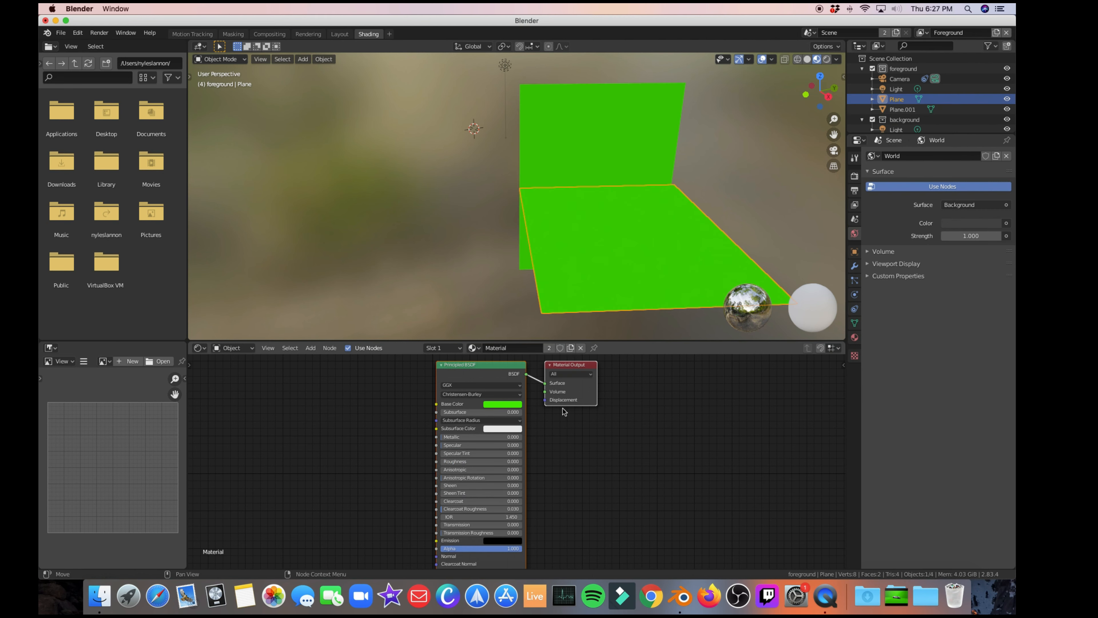
# Deselect the planes and add a text object to the foreground collection in the Layout workspace.
pyautogui.click(459, 257)
pyautogui.moveTo(459, 259)
pyautogui.mouseDown(button='middle')
pyautogui.moveTo(497, 260)
pyautogui.moveTo(459, 262)
pyautogui.mouseUp(button='middle')
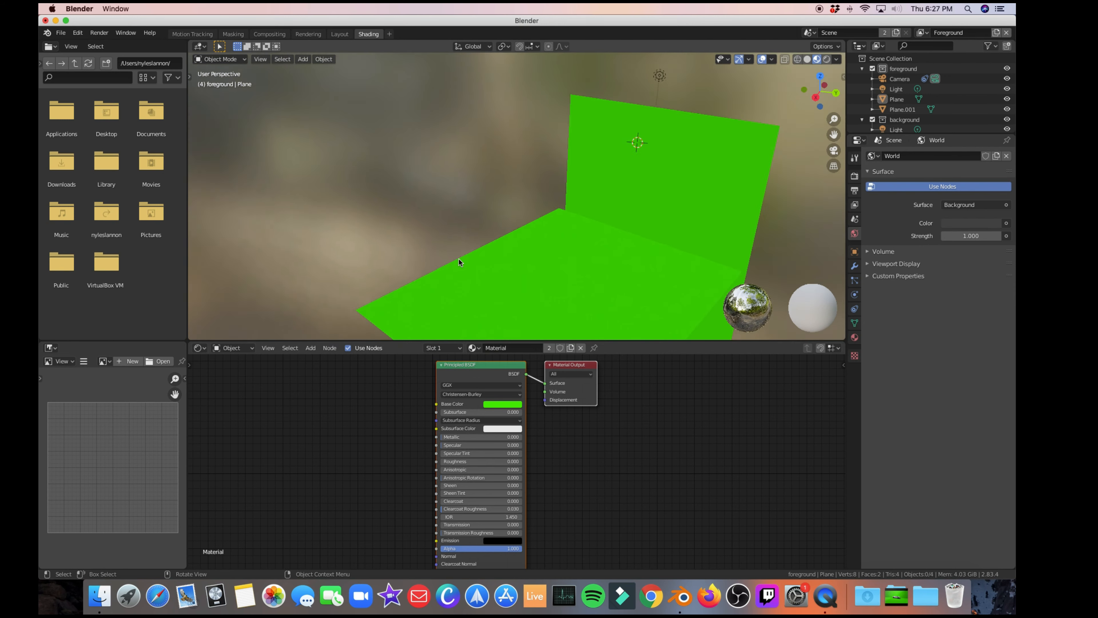
pyautogui.scroll(-3, 459, 262)
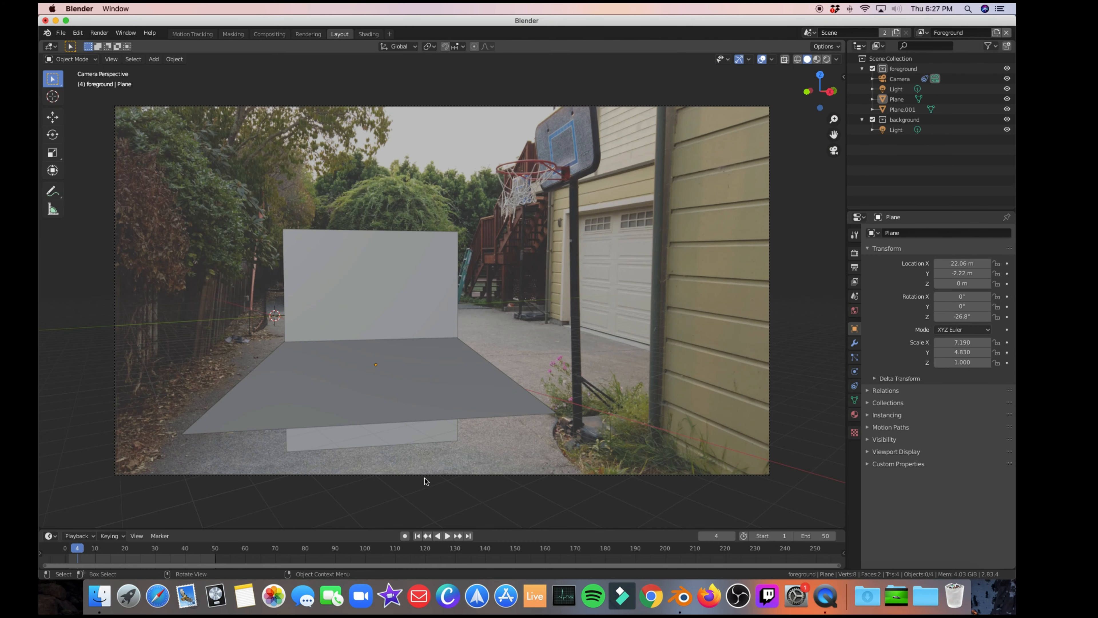
pyautogui.hscroll(-5, 368, 377)
pyautogui.keyDown('shift'); pyautogui.hscroll(-5, 369, 376); pyautogui.keyUp('shift')
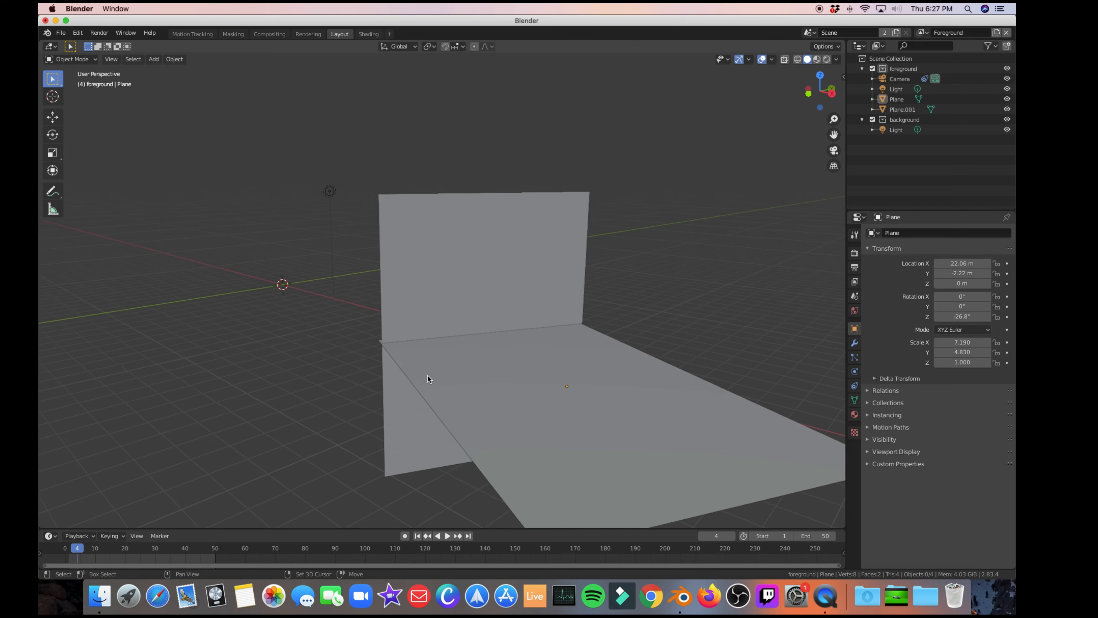
pyautogui.keyDown('shift'); pyautogui.hscroll(2, 428, 375); pyautogui.keyUp('shift')
pyautogui.press('q')
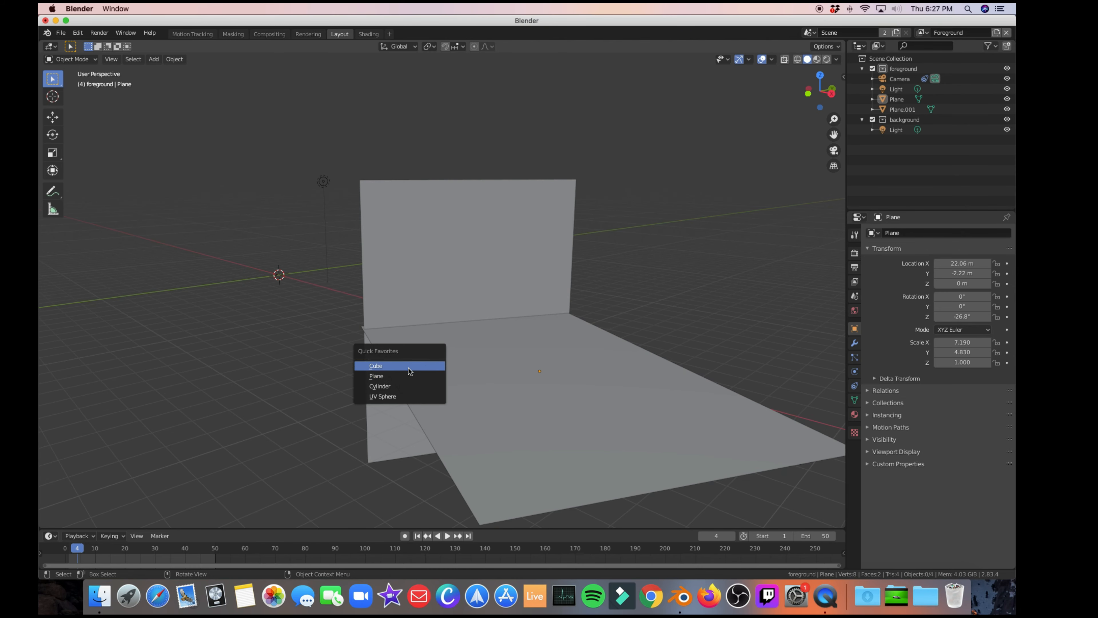
pyautogui.click(153, 59)
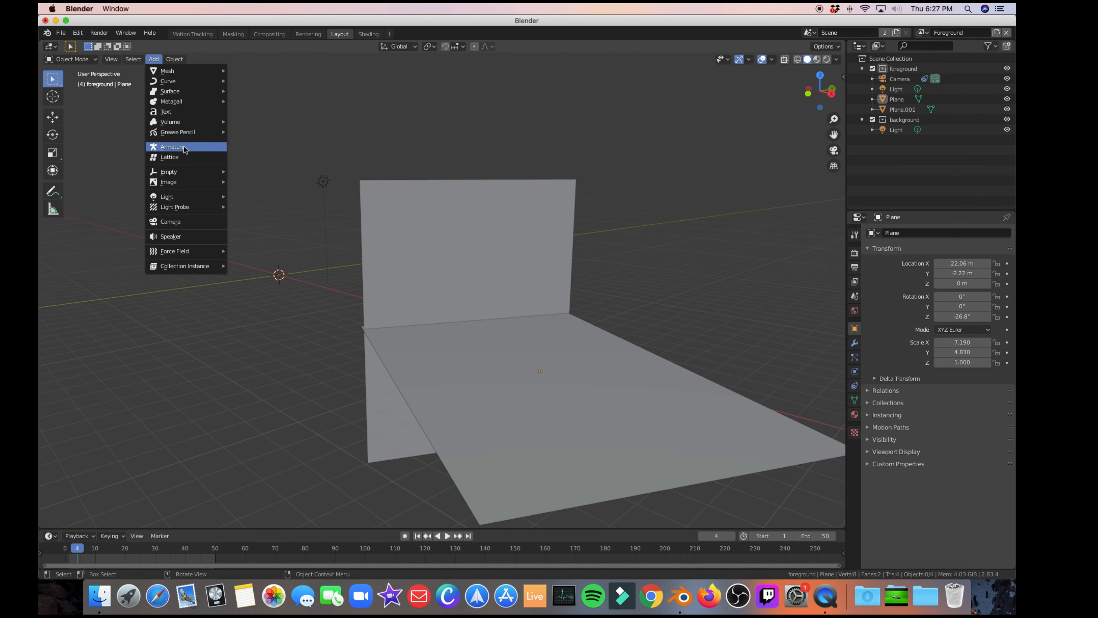
pyautogui.click(183, 111)
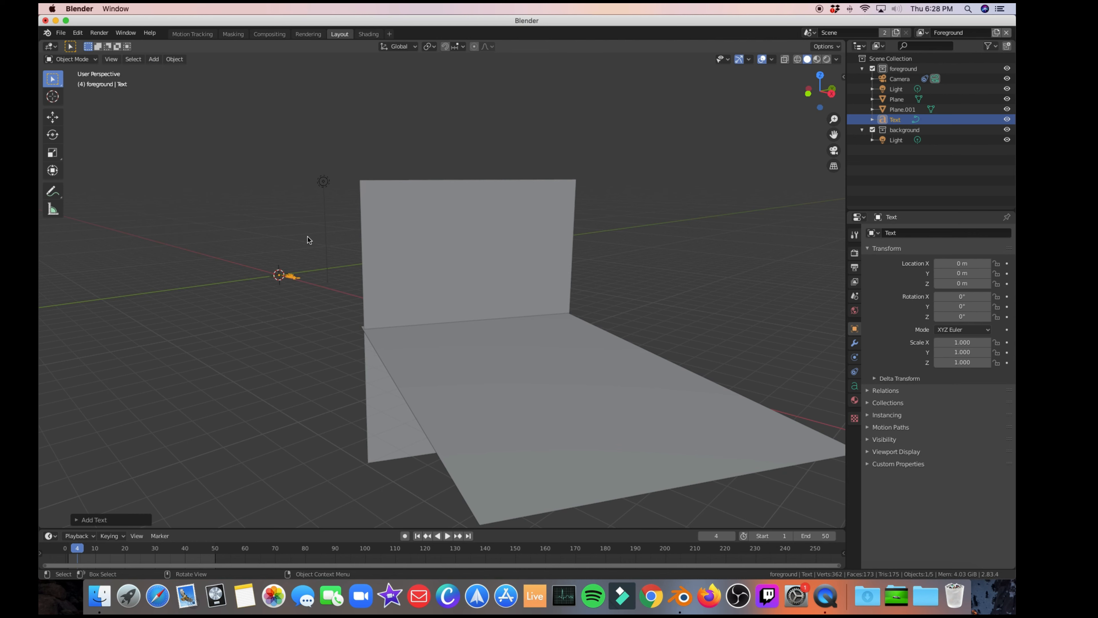
# Place the text over the floor plane at X 23.01 m and Y -3.28 m, standing upright with X rotation 90°.
pyautogui.moveTo(940, 269); pyautogui.dragTo(964, 297)
pyautogui.click(946, 273)
pyautogui.click(941, 298)
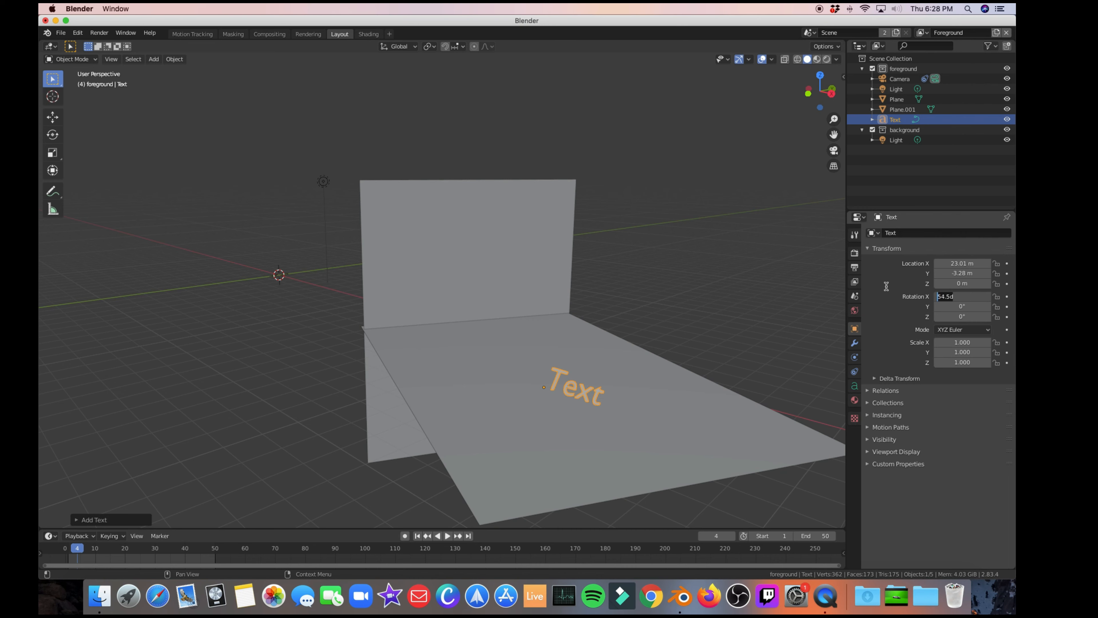
pyautogui.write('90')
pyautogui.press('Return')
# Replace the default wording of the text object with CAMERA.
pyautogui.press('Tab')
pyautogui.press('BackSpace')
pyautogui.press('BackSpace')
pyautogui.press('BackSpace')
pyautogui.press('BackSpace')
pyautogui.write('CAMERA')
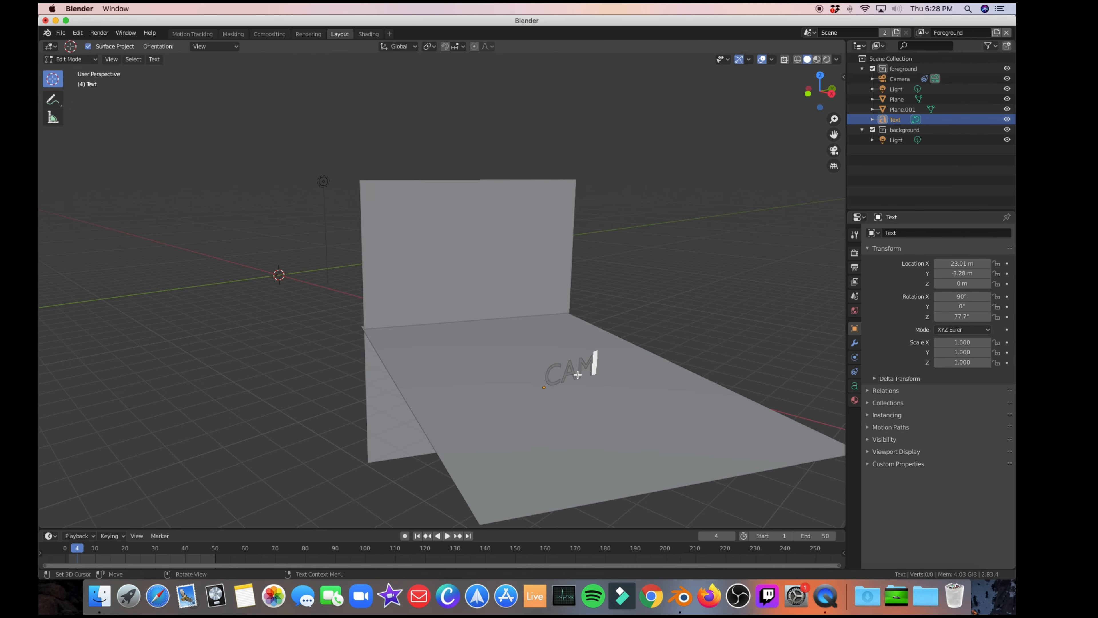
pyautogui.press('Tab')
# Move the CAMERA text toward the near side edge of the floor plane and set its Z location to 0 m.
pyautogui.moveTo(619, 363); pyautogui.dragTo(623, 298, button='middle')
pyautogui.press('g')
pyautogui.click(536, 329)
pyautogui.moveTo(536, 329); pyautogui.dragTo(575, 389, button='middle')
pyautogui.click(951, 284)
pyautogui.write('0')
pyautogui.press('Return')
# Duplicate the CAMERA text, turn the copy to Z rotation 37.7° and move it to the far end of the original word.
pyautogui.hotkey('shift', 'd')
pyautogui.click(532, 415)
pyautogui.moveTo(962, 317); pyautogui.dragTo(943, 317)
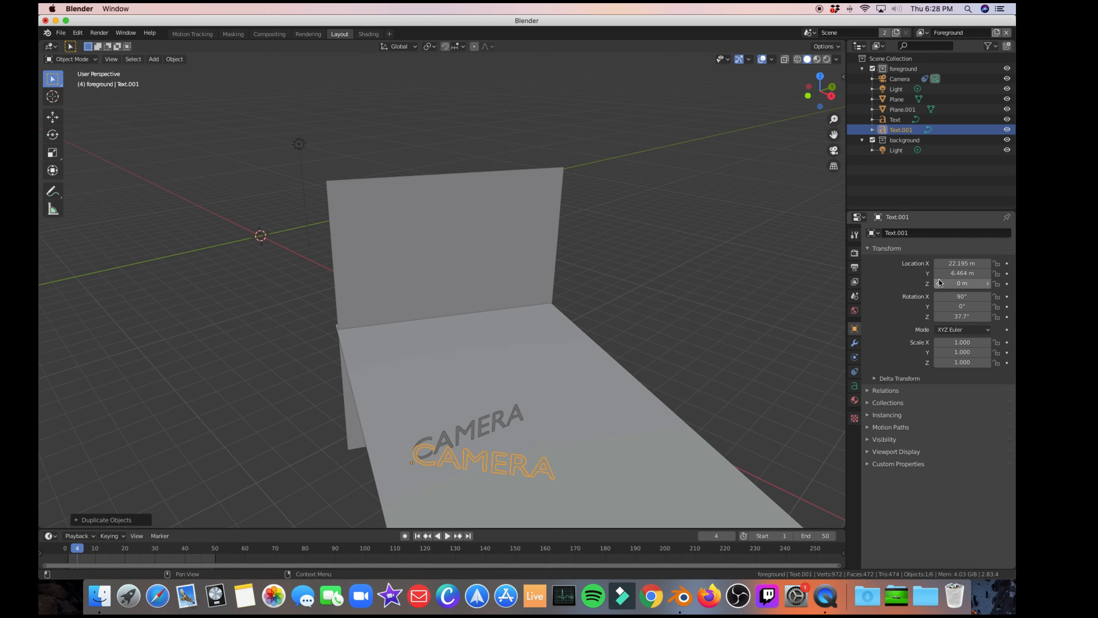
pyautogui.moveTo(527, 497); pyautogui.dragTo(516, 433, button='middle')
pyautogui.press('g')
pyautogui.click(663, 431)
pyautogui.moveTo(663, 432)
pyautogui.mouseDown(button='middle')
pyautogui.moveTo(592, 469)
pyautogui.moveTo(650, 447)
pyautogui.mouseUp(button='middle')
# Change the wording of the duplicated text object to TRACKING.
pyautogui.press('Tab')
pyautogui.press('BackSpace')
pyautogui.press('BackSpace')
pyautogui.press('BackSpace')
pyautogui.press('BackSpace')
pyautogui.press('BackSpace')
pyautogui.press('BackSpace')
pyautogui.write('TRACKING')
pyautogui.click(706, 430)
pyautogui.press('Tab')
# Move the TRACKING text so it continues from CAMERA, and set its Z location to 0 m.
pyautogui.press('g')
pyautogui.click(630, 446)
pyautogui.click(957, 284)
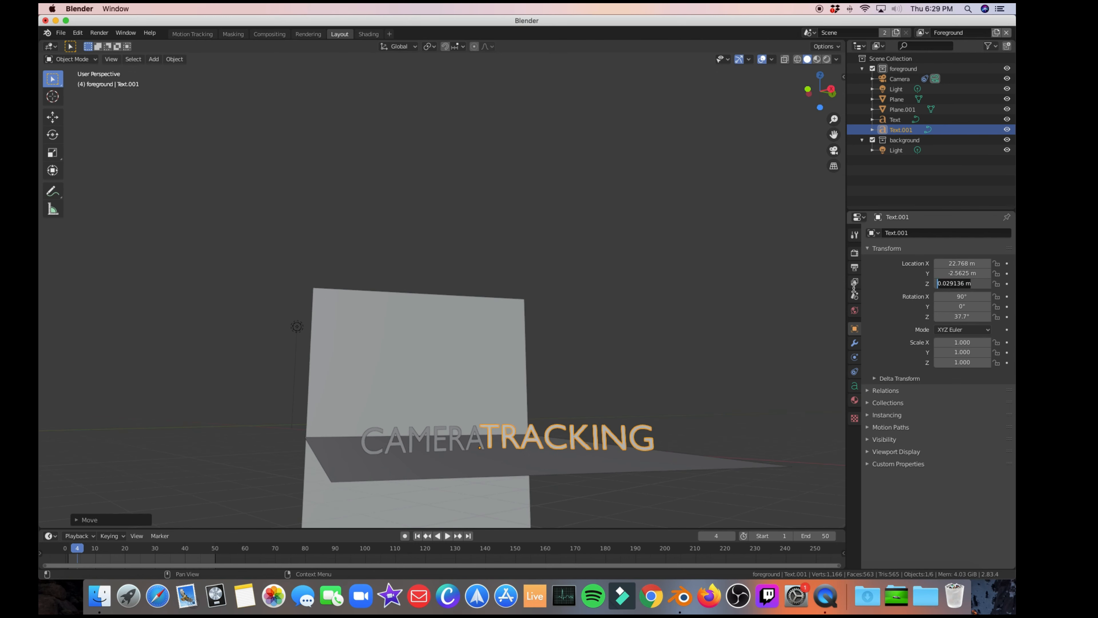
pyautogui.write('0')
pyautogui.press('Return')
# Reposition the CAMERA text to X 21.725 m so it lines up with TRACKING in the camera view.
pyautogui.click(424, 385)
pyautogui.press('g')
pyautogui.moveTo(432, 416)
pyautogui.mouseDown(button='middle')
pyautogui.moveTo(429, 373)
pyautogui.moveTo(432, 415)
pyautogui.mouseUp(button='middle')
pyautogui.click(385, 135)
pyautogui.press('KP_0')
pyautogui.click(302, 367)
pyautogui.moveTo(962, 273); pyautogui.dragTo(965, 274)
# Switch the viewport to rendered shading, move the foreground light in front of the upright plane and raise its power.
pyautogui.click(827, 60)
pyautogui.click(64, 385)
pyautogui.moveTo(381, 331)
pyautogui.mouseDown(button='middle')
pyautogui.moveTo(421, 334)
pyautogui.moveTo(376, 303)
pyautogui.mouseUp(button='middle')
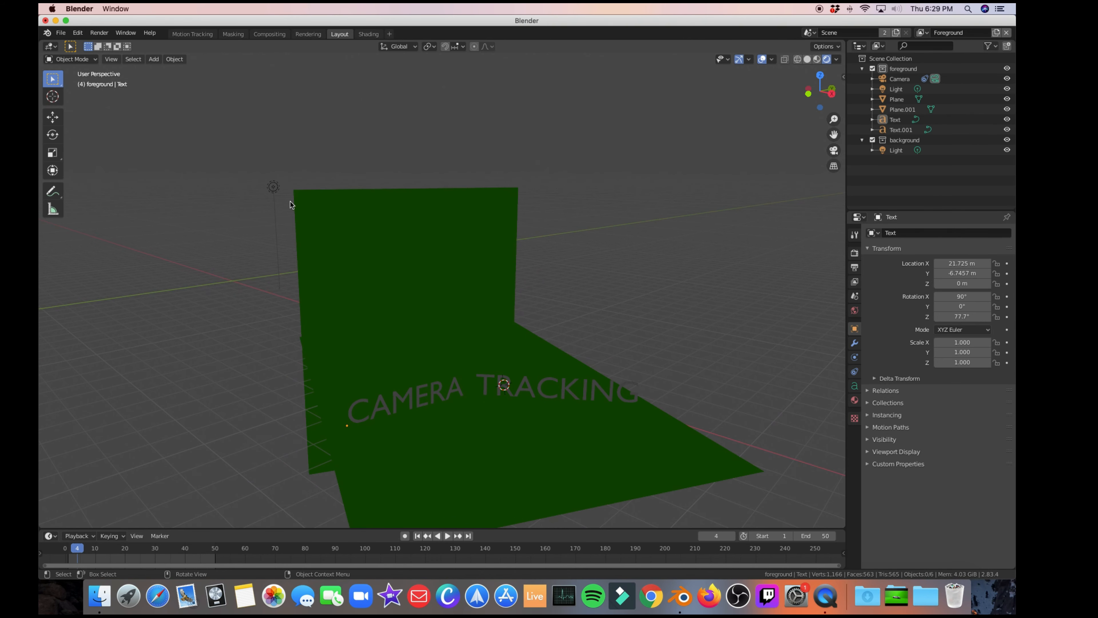
pyautogui.click(272, 188)
pyautogui.moveTo(962, 264)
pyautogui.mouseDown()
pyautogui.moveTo(947, 263)
pyautogui.moveTo(991, 263)
pyautogui.moveTo(938, 273)
pyautogui.moveTo(958, 263)
pyautogui.moveTo(960, 283)
pyautogui.moveTo(949, 284)
pyautogui.moveTo(971, 273)
pyautogui.mouseUp()
pyautogui.moveTo(640, 259); pyautogui.dragTo(579, 253, button='middle')
pyautogui.click(854, 371)
pyautogui.moveTo(967, 300); pyautogui.dragTo(995, 299)
pyautogui.moveTo(614, 264)
pyautogui.mouseDown(button='middle')
pyautogui.moveTo(541, 262)
pyautogui.moveTo(618, 267)
pyautogui.mouseUp(button='middle')
pyautogui.press('KP_0')
# Set the shadow mode of the upright plane's green material to None.
pyautogui.click(404, 438)
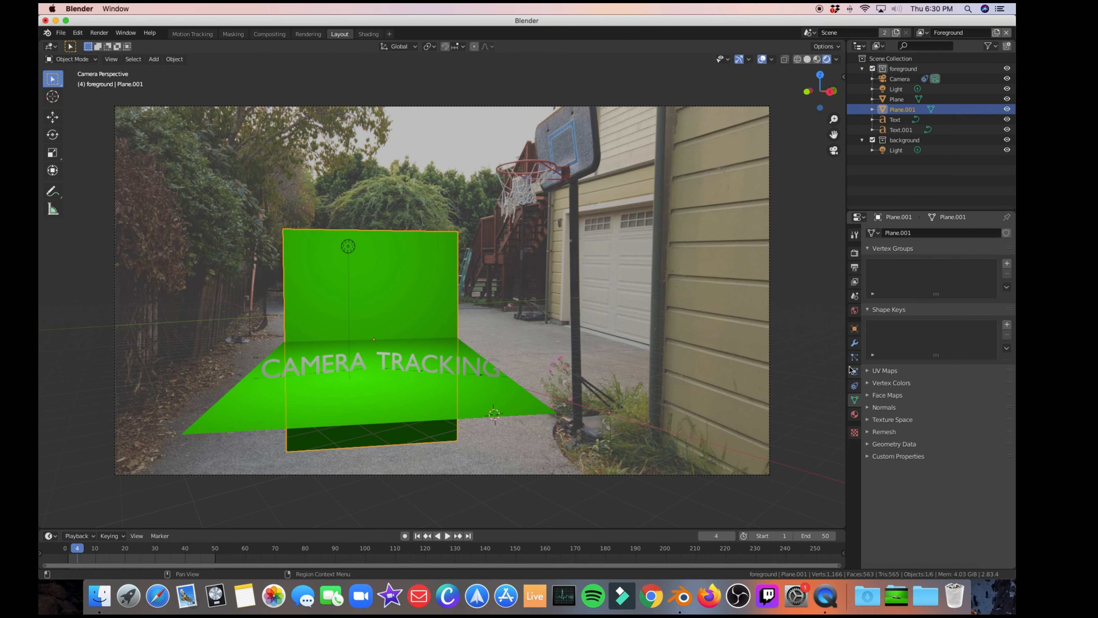
pyautogui.click(854, 328)
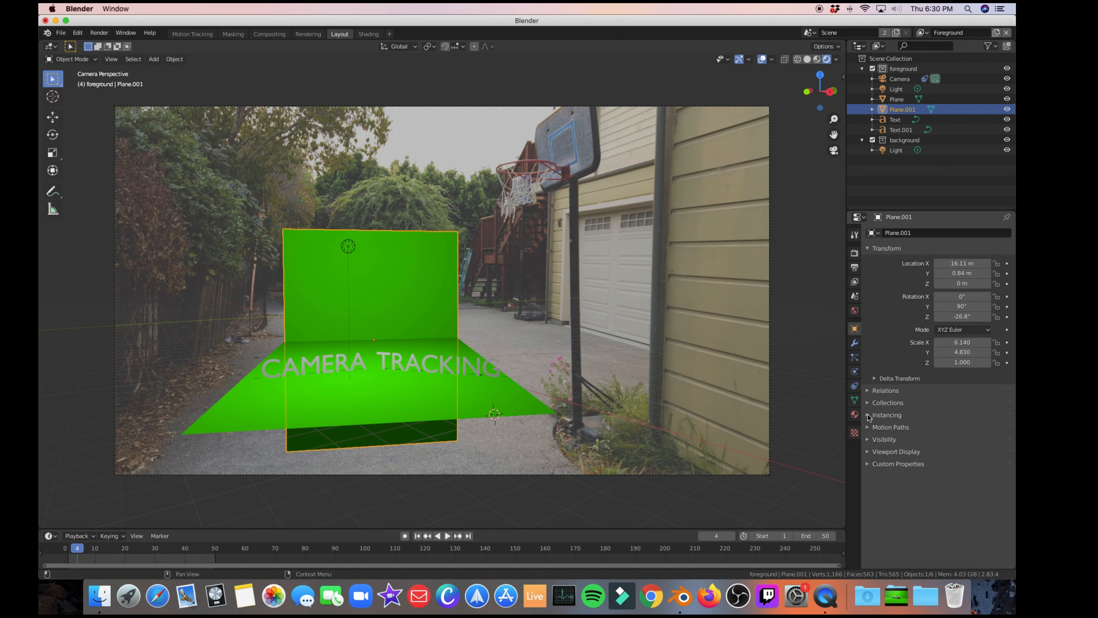
pyautogui.click(855, 433)
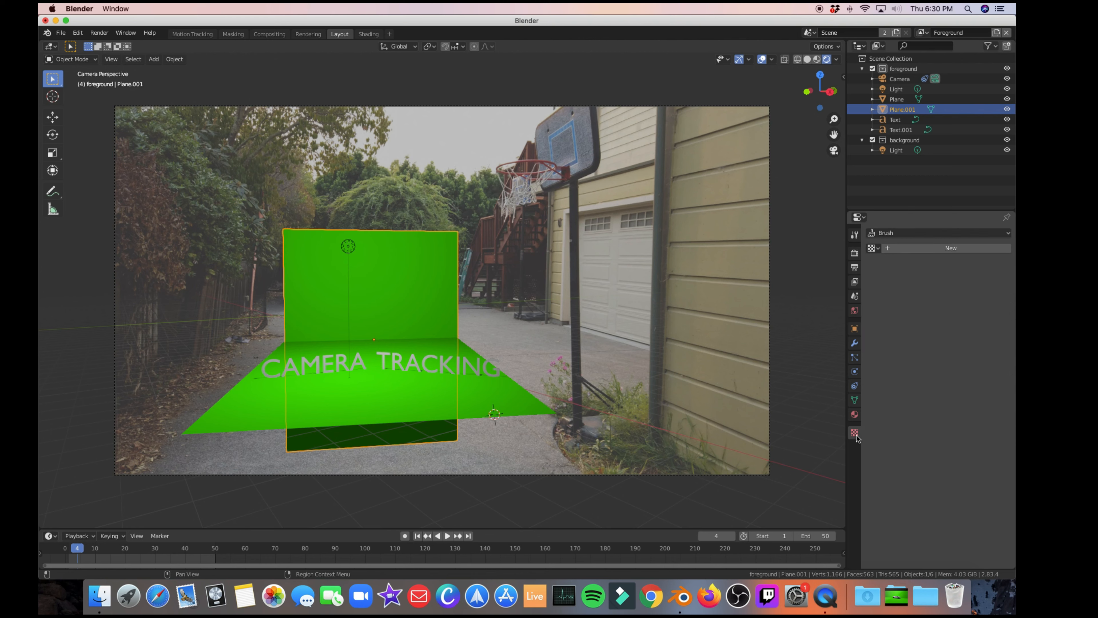
pyautogui.click(854, 414)
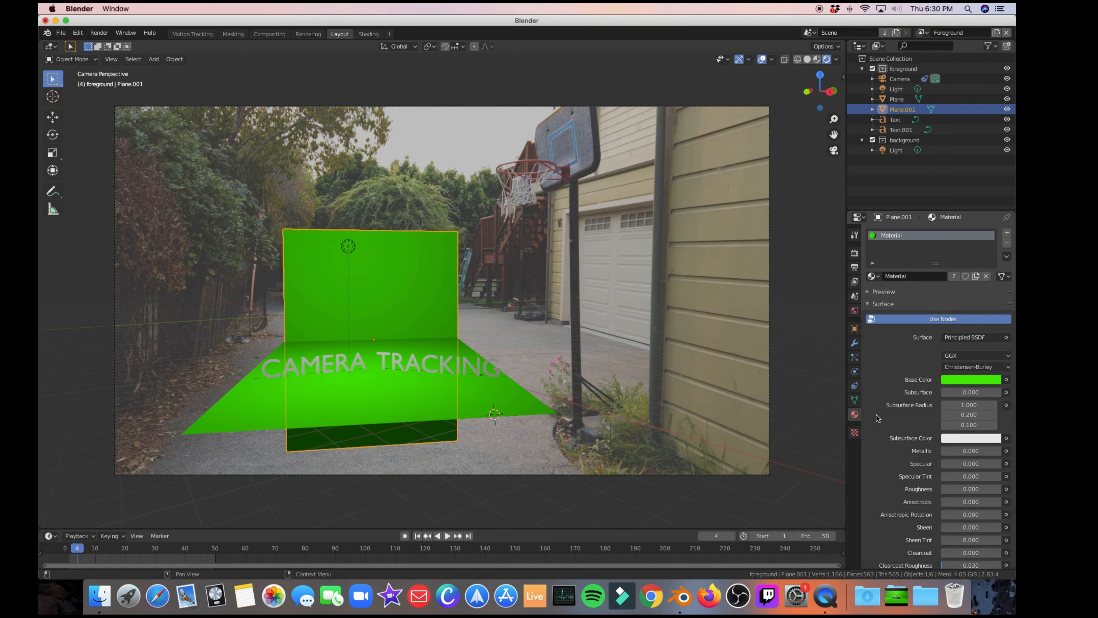
pyautogui.scroll(-10, 878, 418)
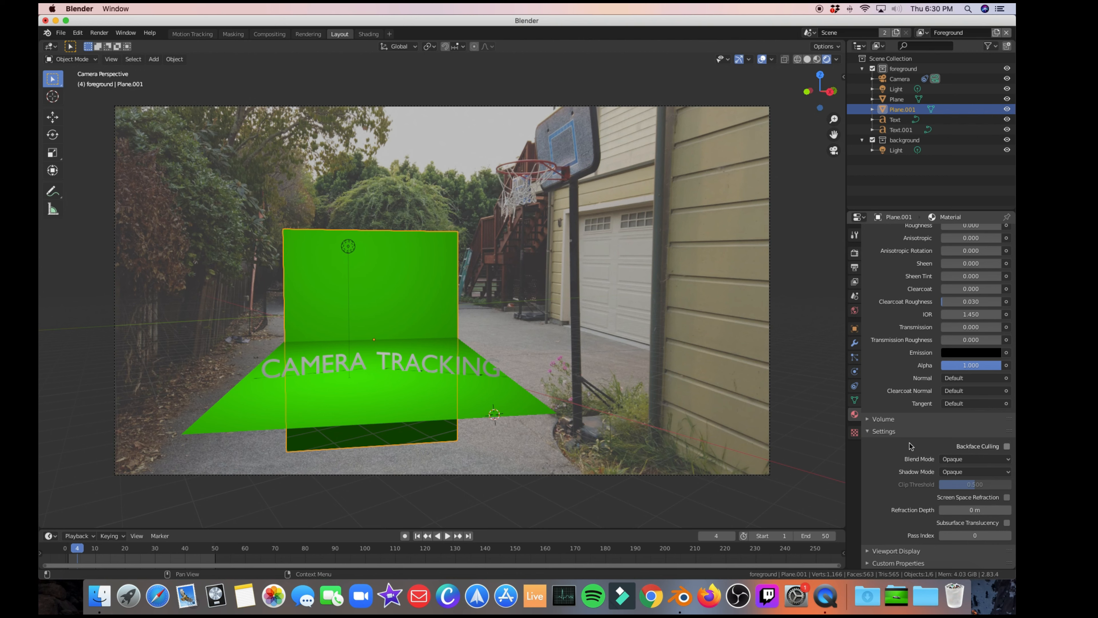
pyautogui.click(869, 432)
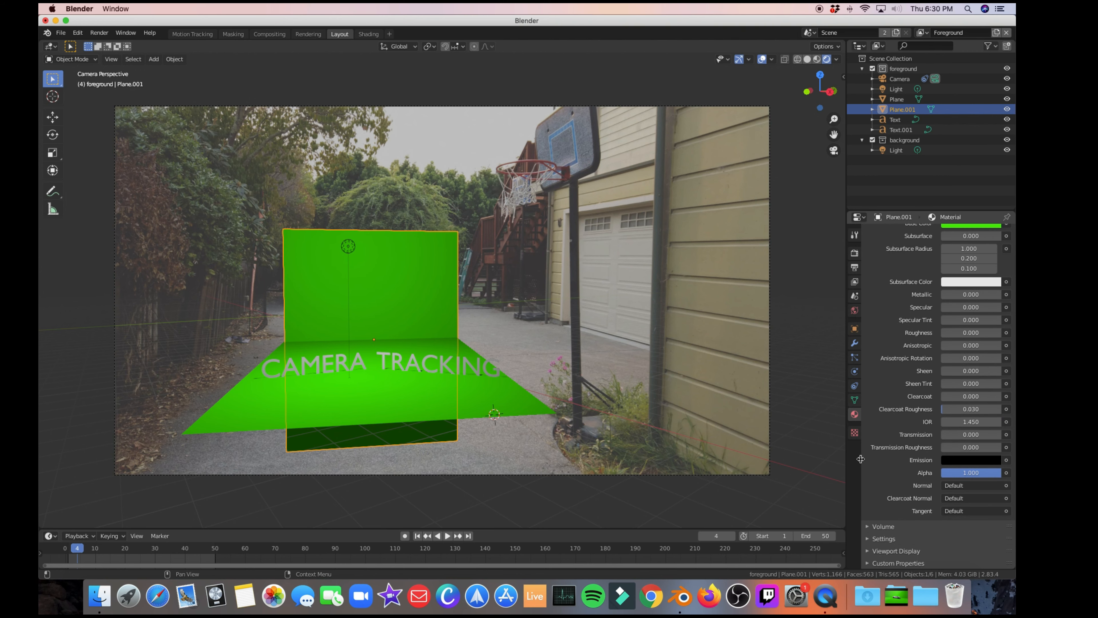
pyautogui.click(867, 539)
pyautogui.scroll(-5, 908, 519)
pyautogui.click(963, 473)
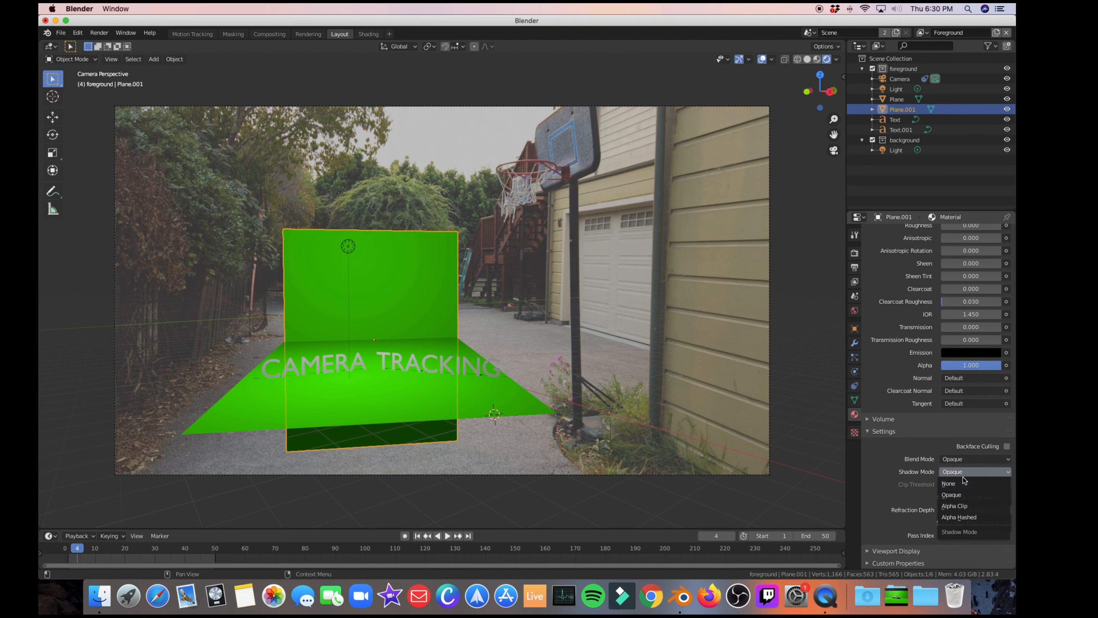
pyautogui.click(952, 483)
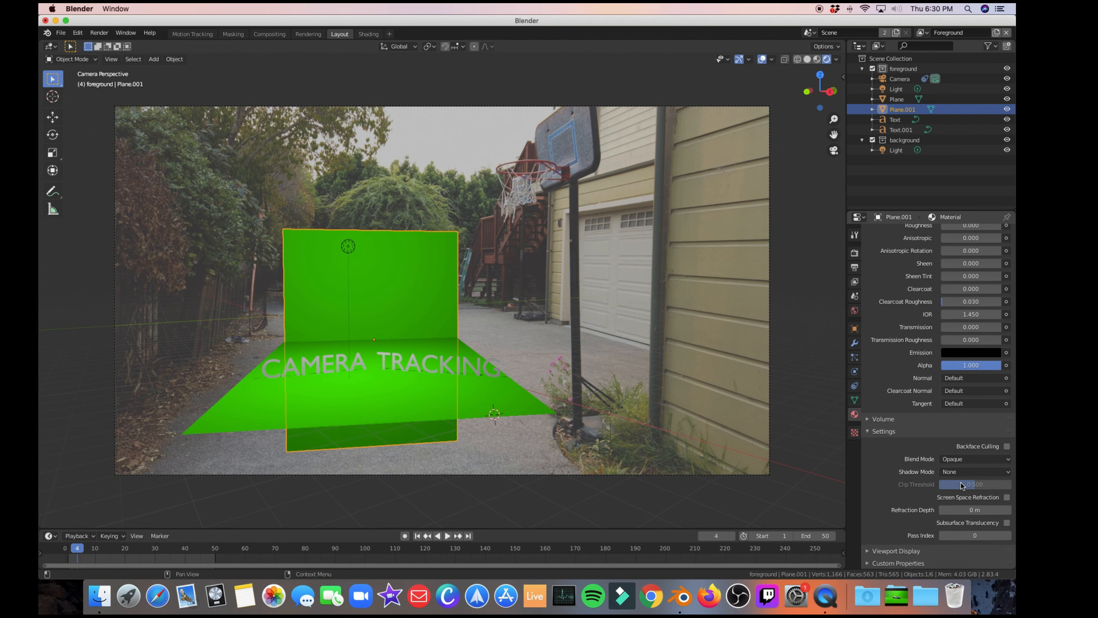
# Check the material blend and shadow settings on the floor plane and the upright plane.
pyautogui.click(411, 404)
pyautogui.click(954, 459)
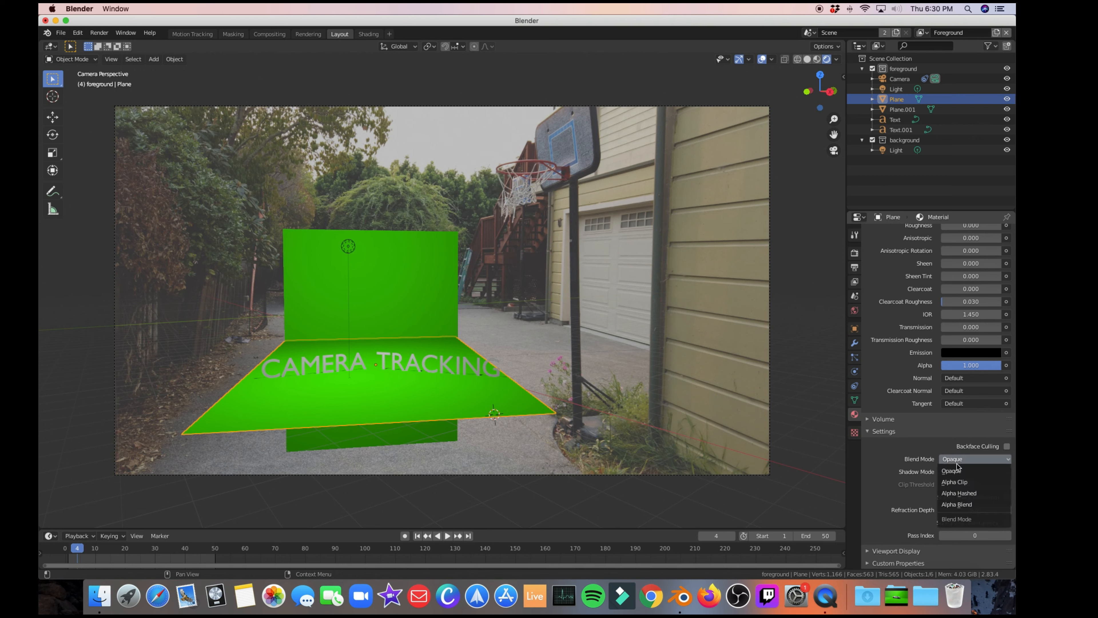
pyautogui.click(391, 291)
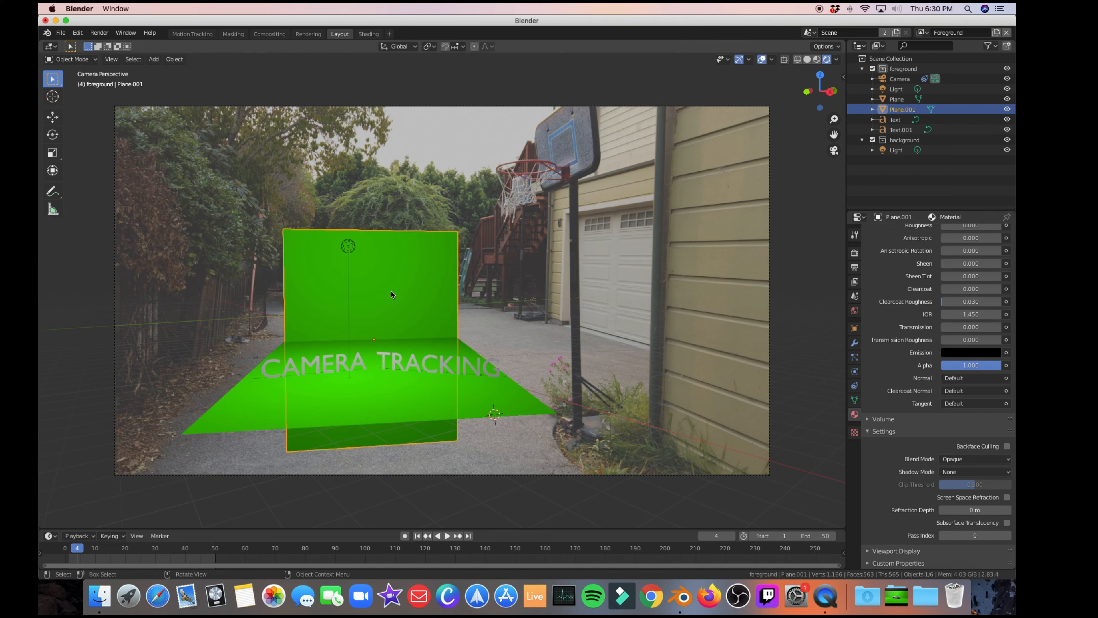
pyautogui.click(340, 364)
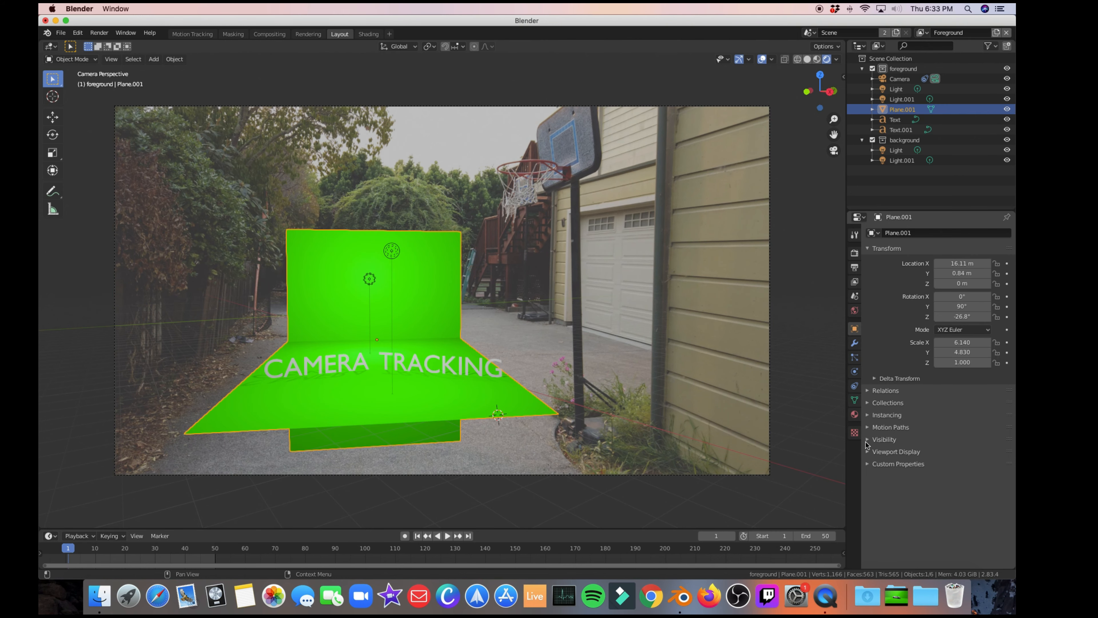
# Play the shot with the green planes hidden in the viewport, show them again and stop playback.
pyautogui.click(867, 440)
pyautogui.click(906, 455)
pyautogui.press('space')
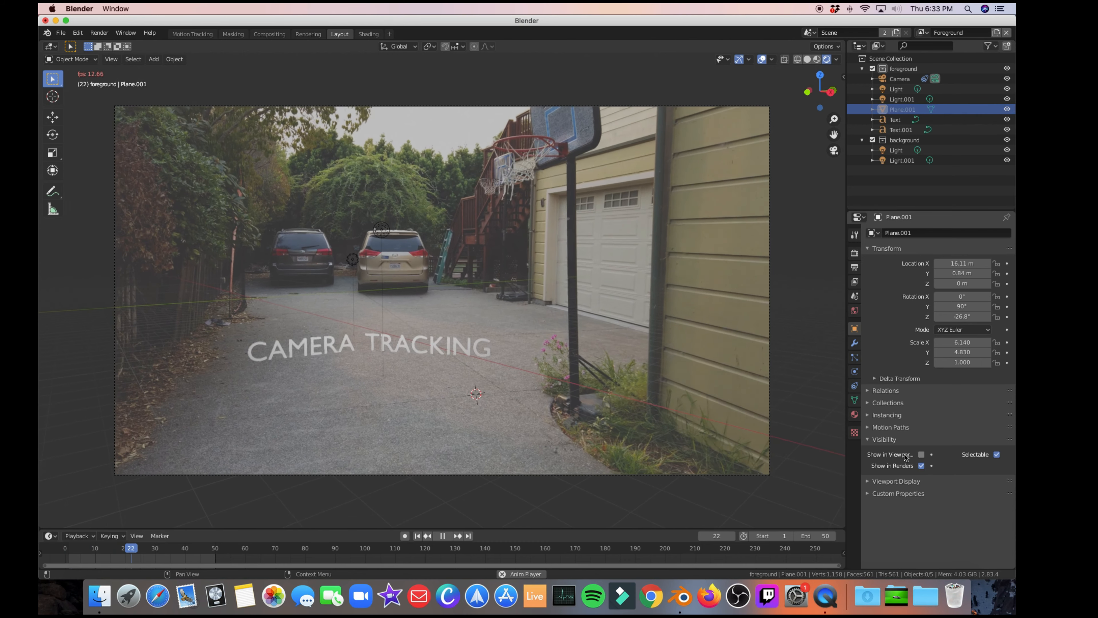
pyautogui.click(904, 454)
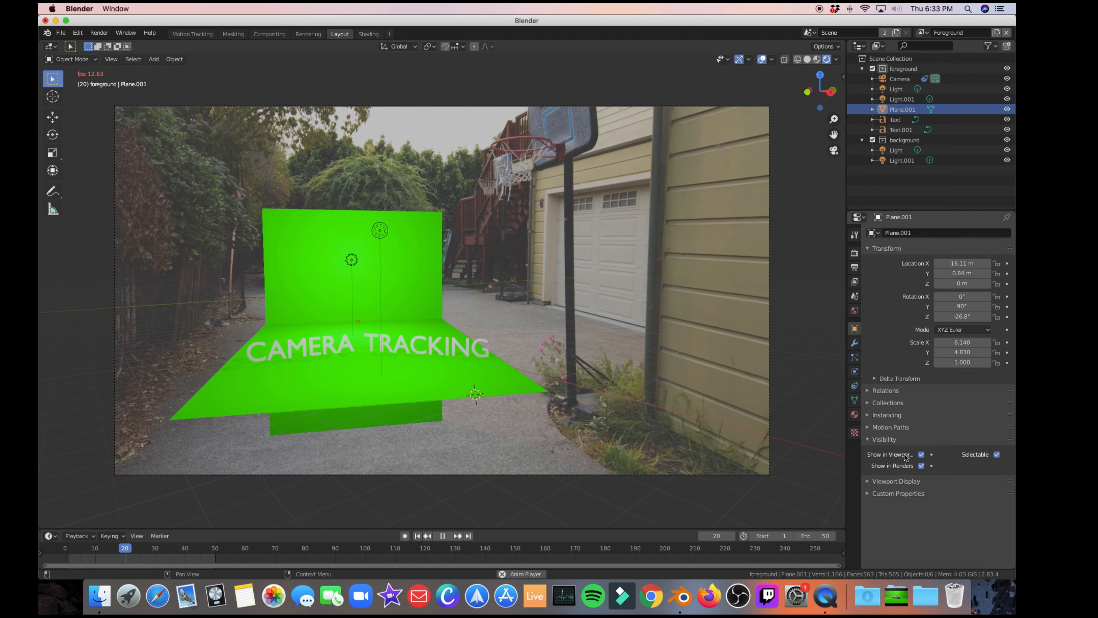
pyautogui.press('space')
# Look through the viewport render and final render commands for the animation.
pyautogui.click(112, 59)
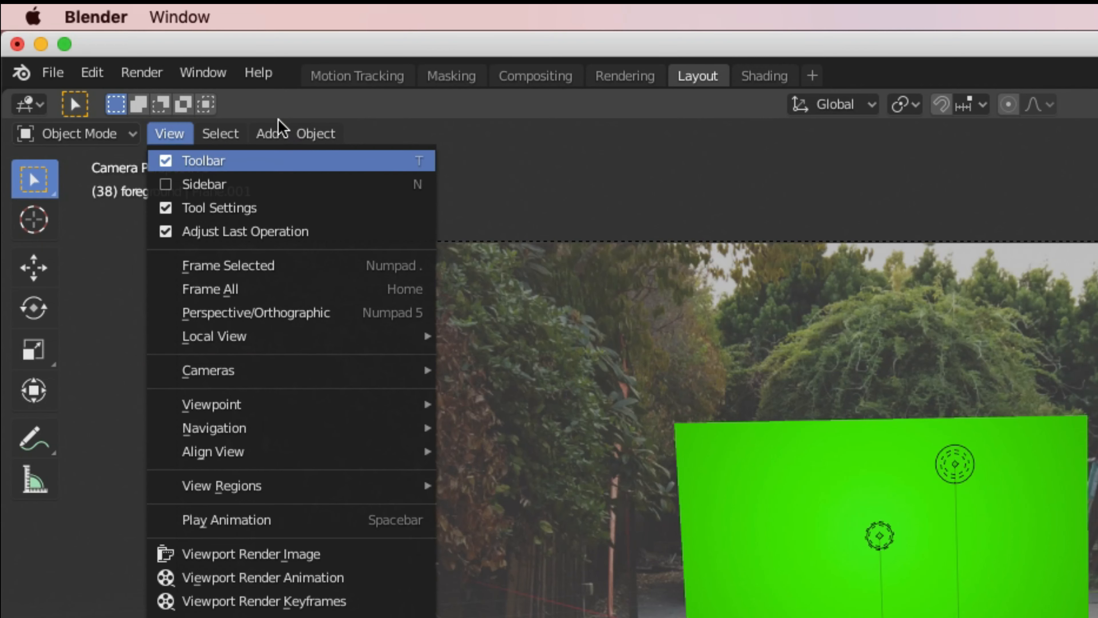
pyautogui.click(99, 33)
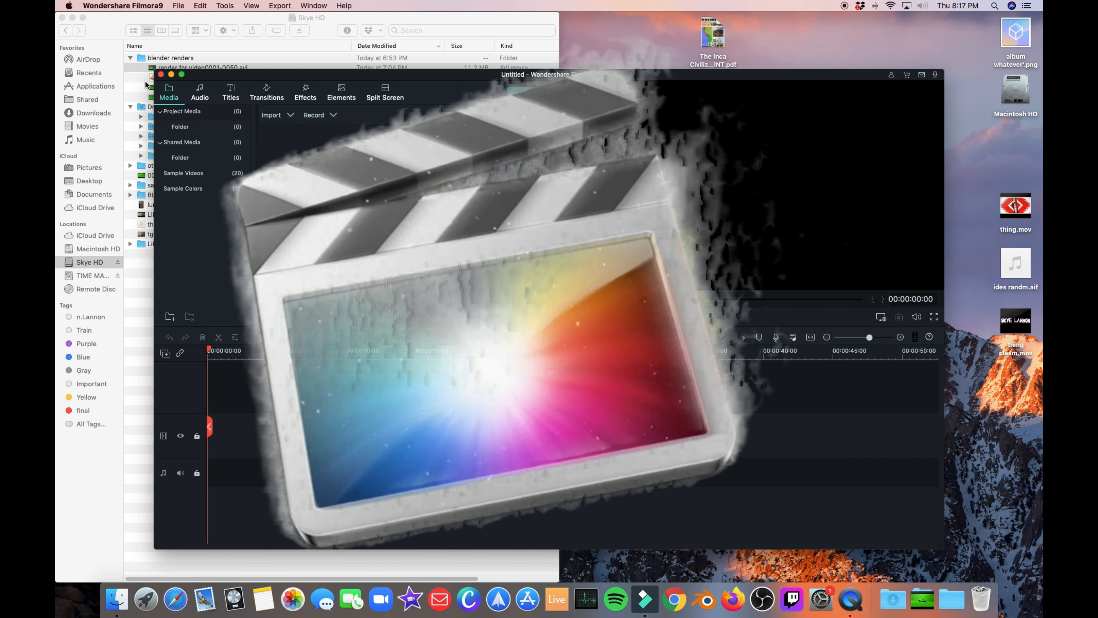
# Switch to iMovie and add "render for video0001-0050.avi" and DJI_0252.MOV to the thing breakdown timeline.
pyautogui.click(150, 69)
pyautogui.press('super+Tab')
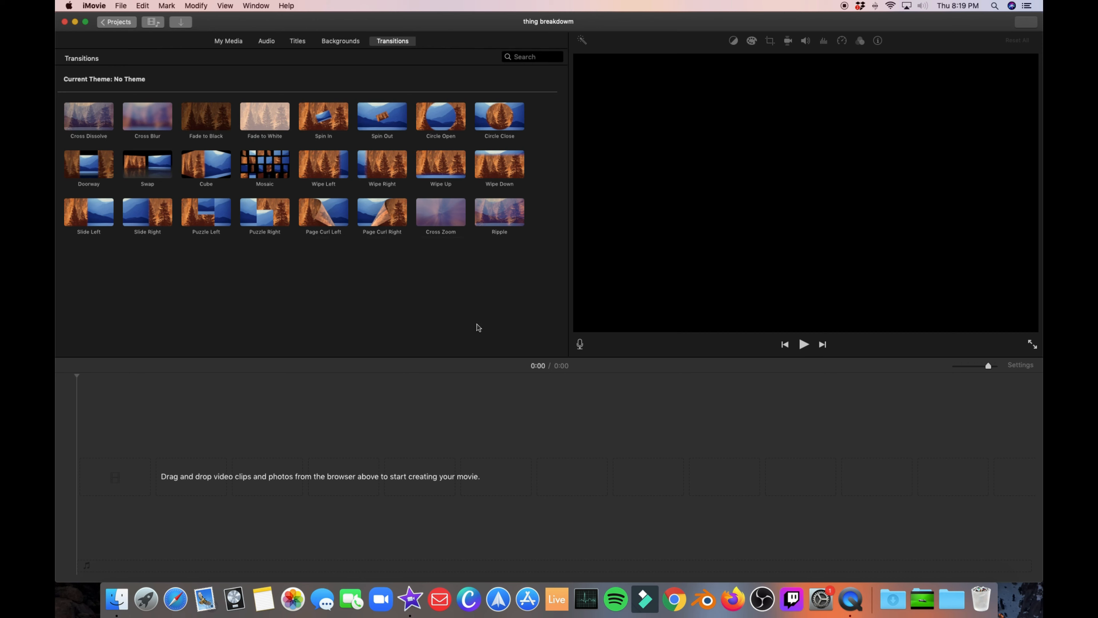
pyautogui.moveTo(1043, 10); pyautogui.dragTo(595, 3)
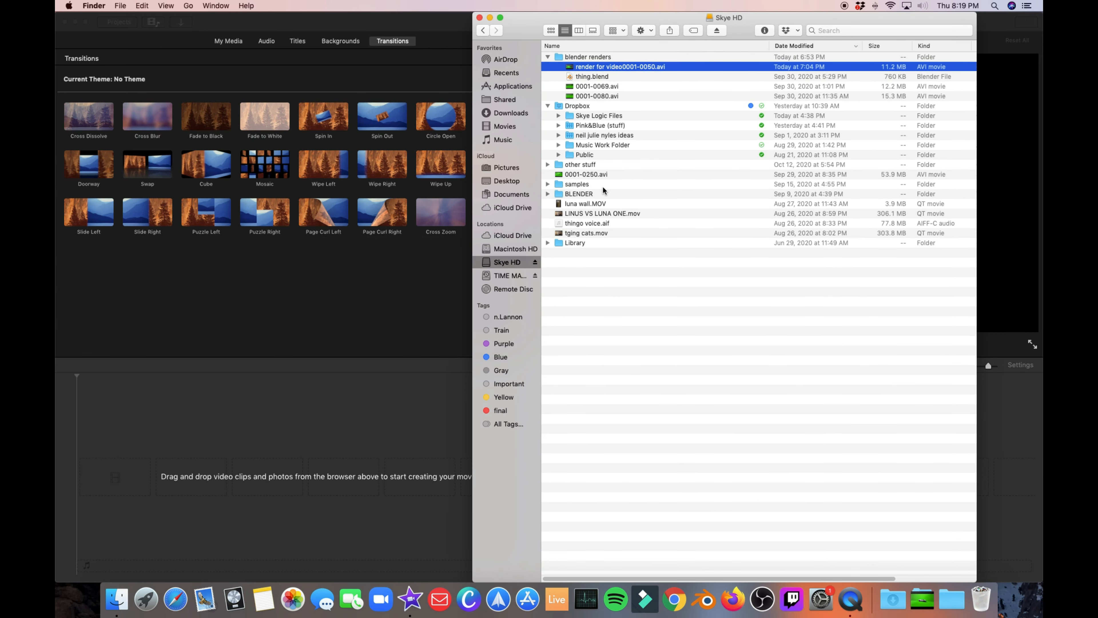
pyautogui.moveTo(615, 67); pyautogui.dragTo(308, 448)
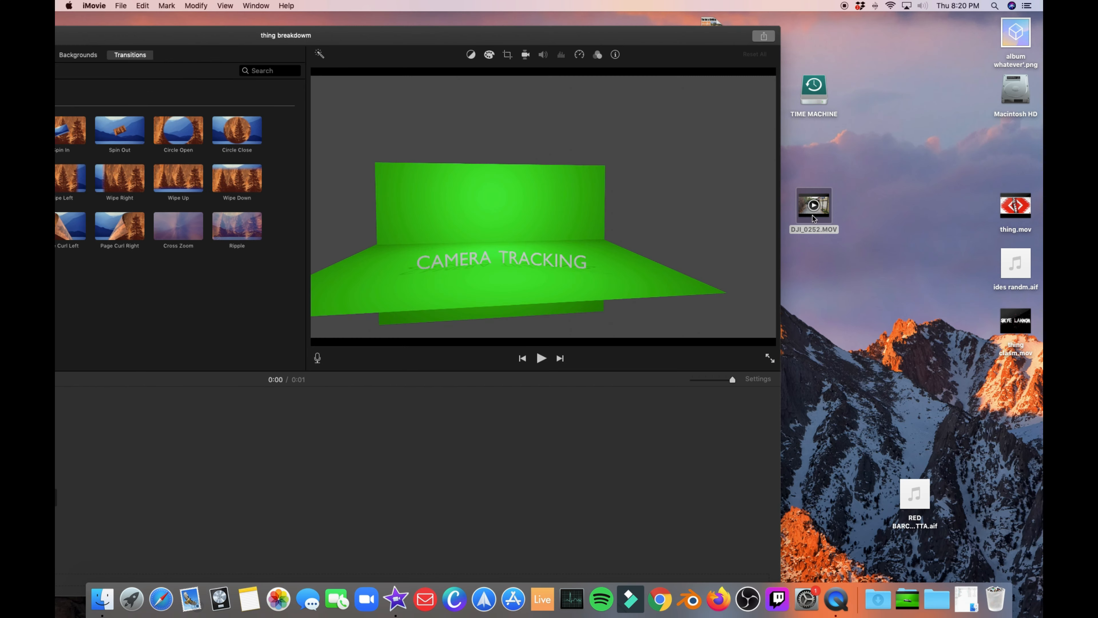
pyautogui.moveTo(813, 215); pyautogui.dragTo(478, 506)
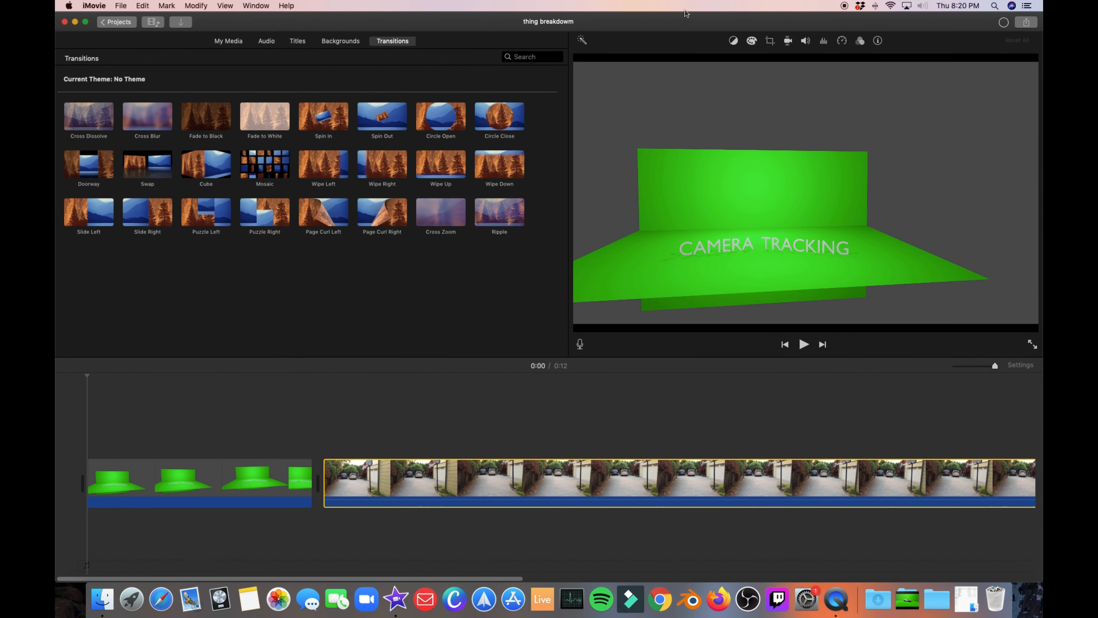
# Stack the green render clip above the start of the driveway clip and play the beginning briefly.
pyautogui.moveTo(130, 478); pyautogui.dragTo(80, 424)
pyautogui.hscroll(-15, 502, 442)
pyautogui.press('space')
pyautogui.press('space')
# Set the green render clip's video overlay style to Green/Blue Screen.
pyautogui.click(82, 424)
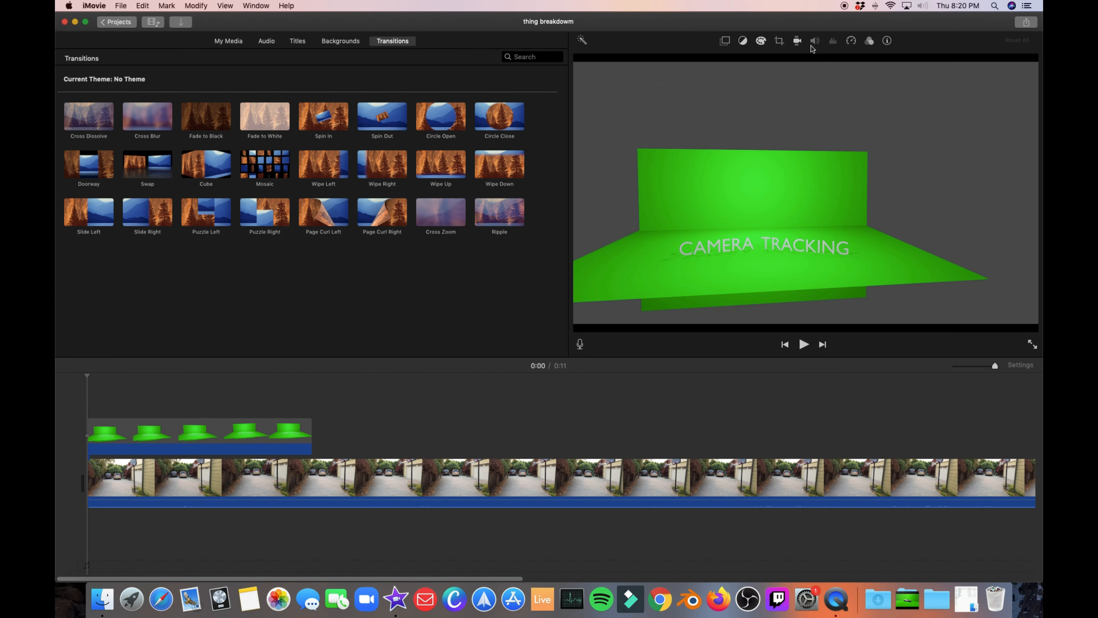
pyautogui.click(725, 41)
pyautogui.click(683, 60)
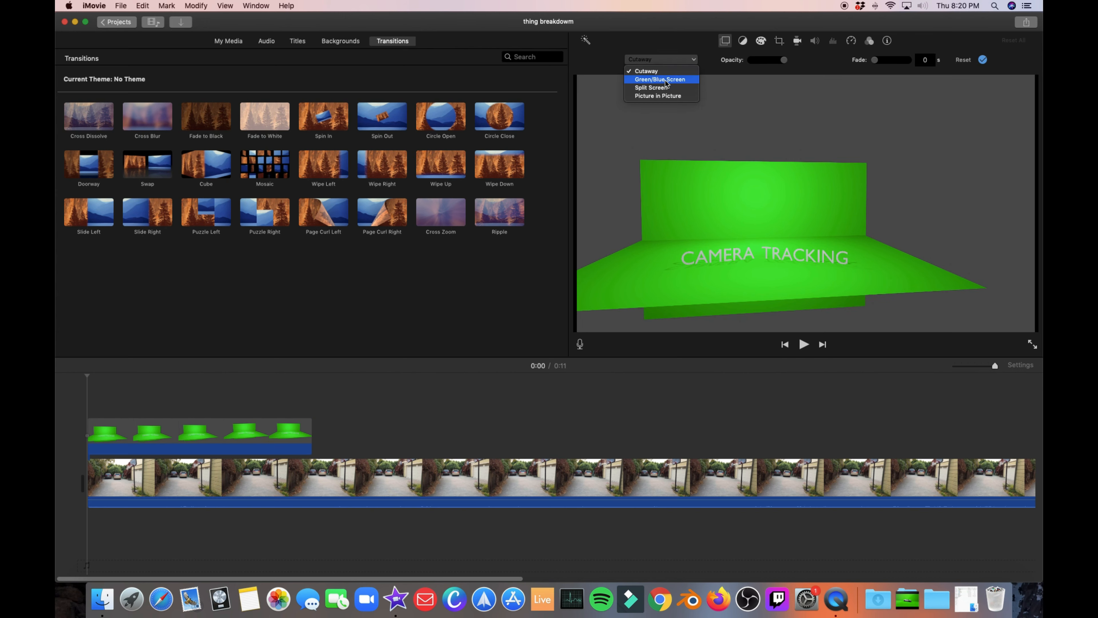
pyautogui.click(661, 79)
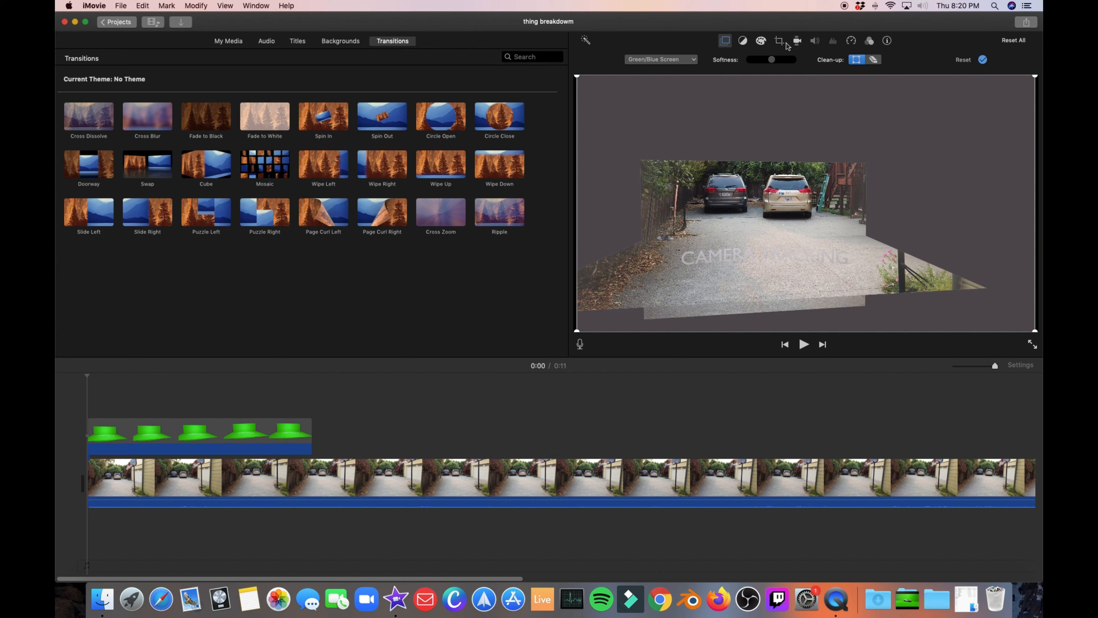
# Raise the highlights in the overlay clip's color correction to brighten the CAMERA TRACKING lettering to white.
pyautogui.click(742, 40)
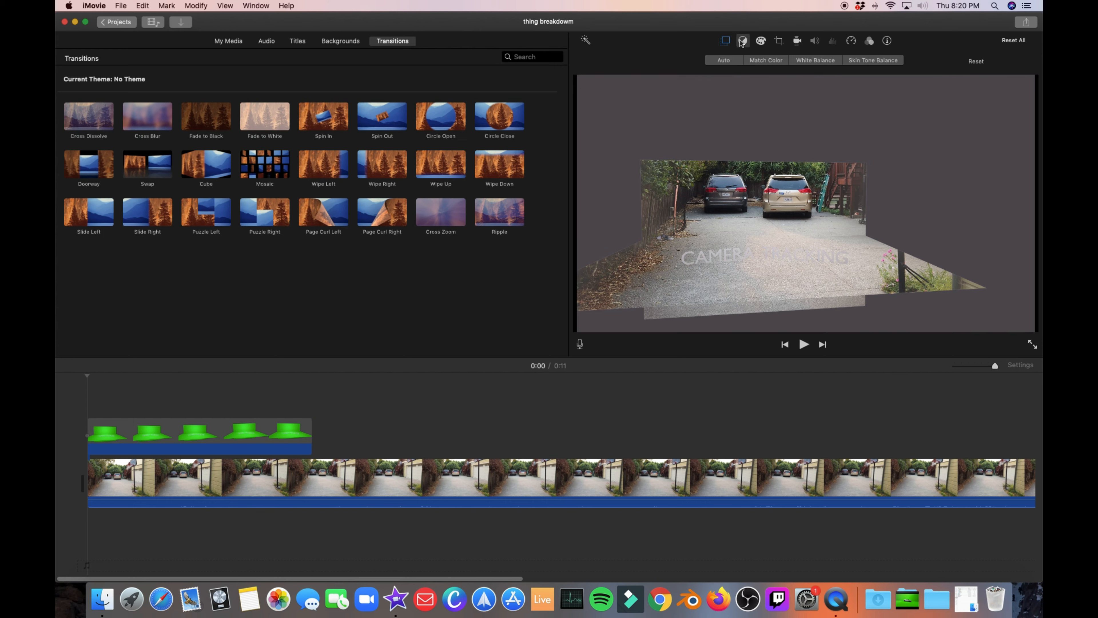
pyautogui.click(762, 41)
pyautogui.moveTo(815, 60); pyautogui.dragTo(834, 61)
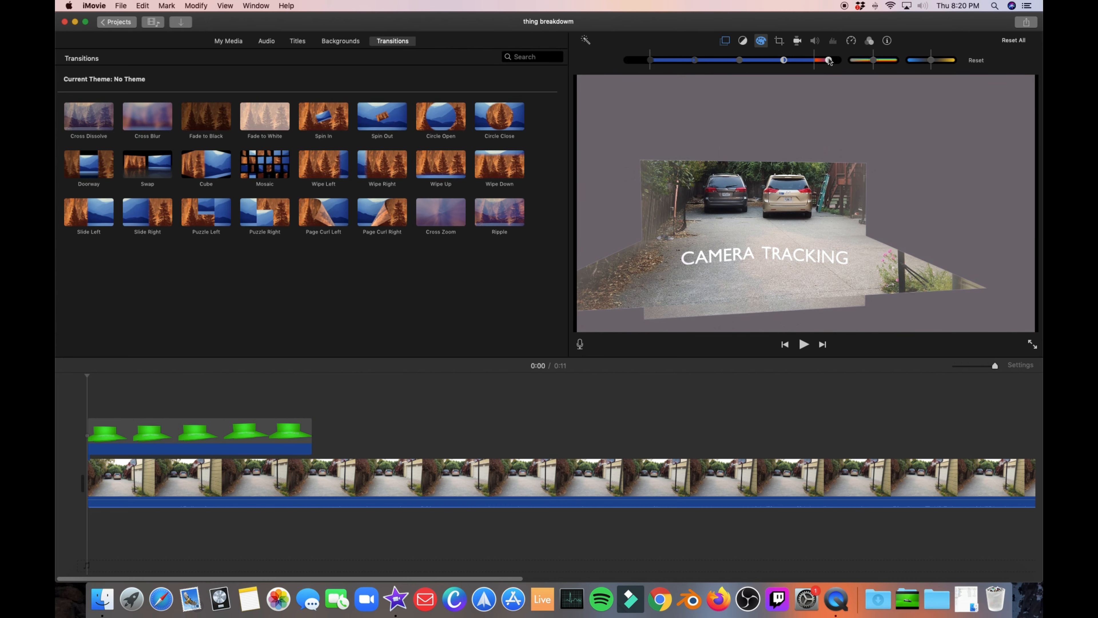
# Try erasing areas of the keyed overlay and the Crop to Fill style, restore Fit and reopen the Green/Blue Screen settings.
pyautogui.click(725, 41)
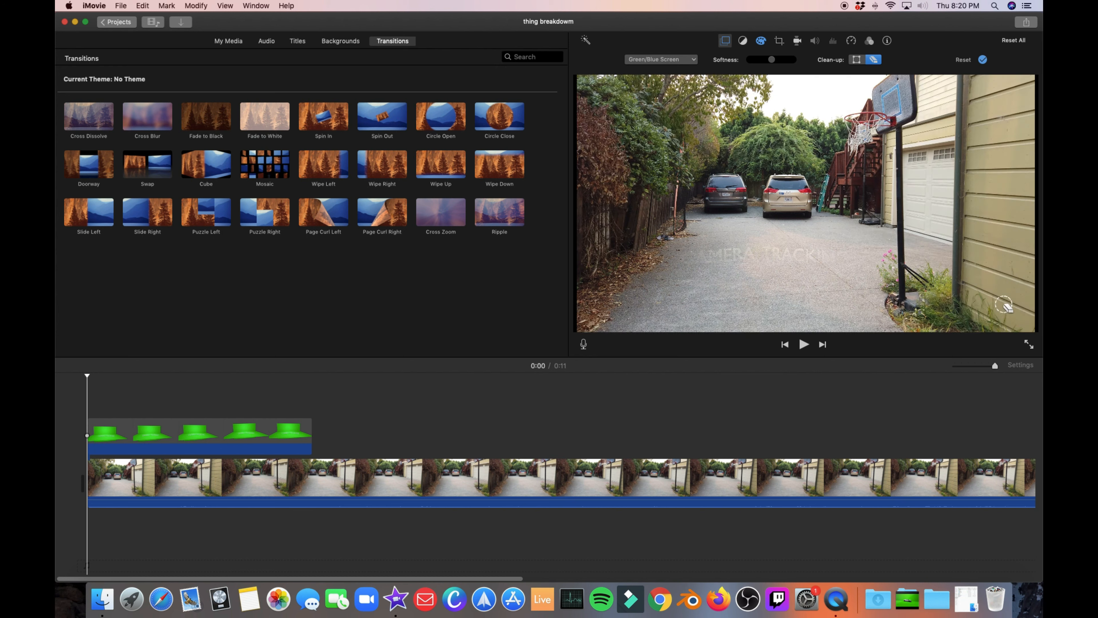
pyautogui.press('c')
pyautogui.click(682, 64)
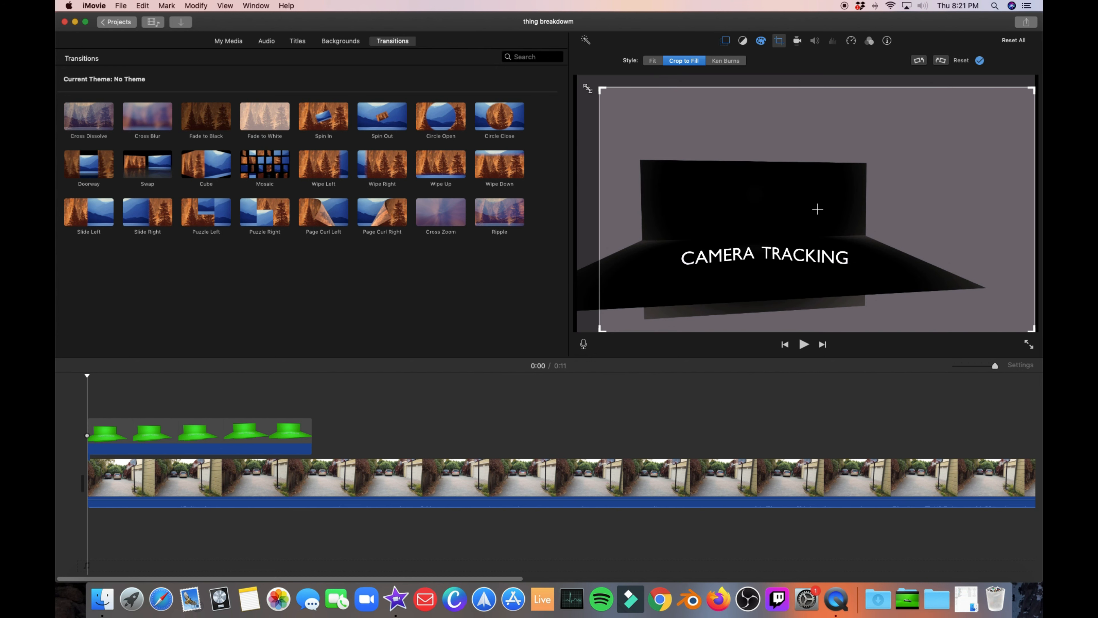
pyautogui.click(653, 60)
pyautogui.click(725, 40)
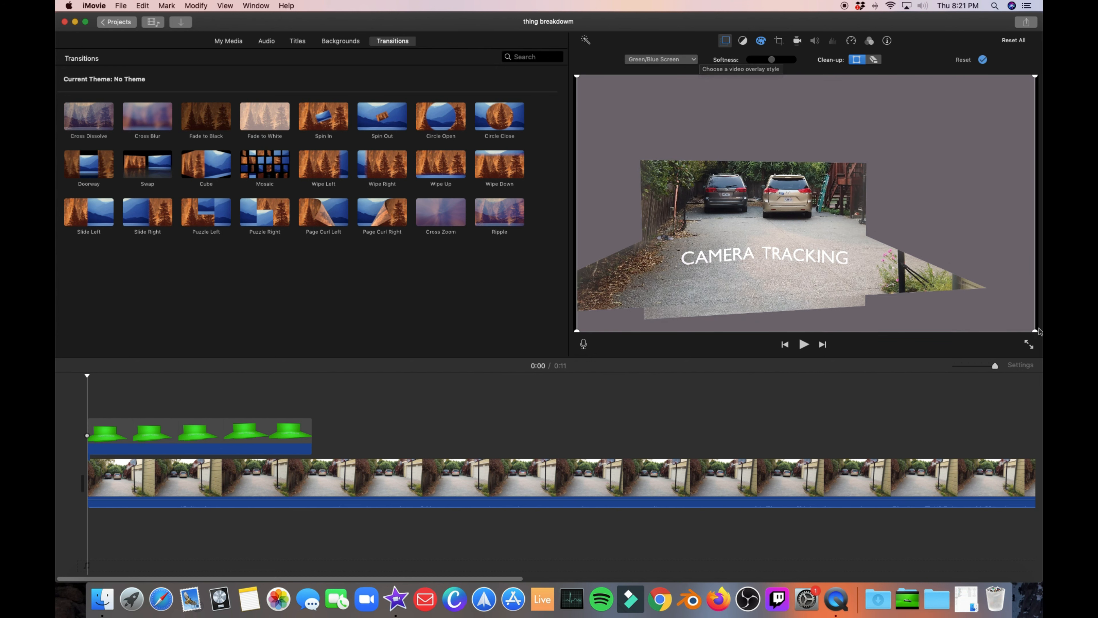